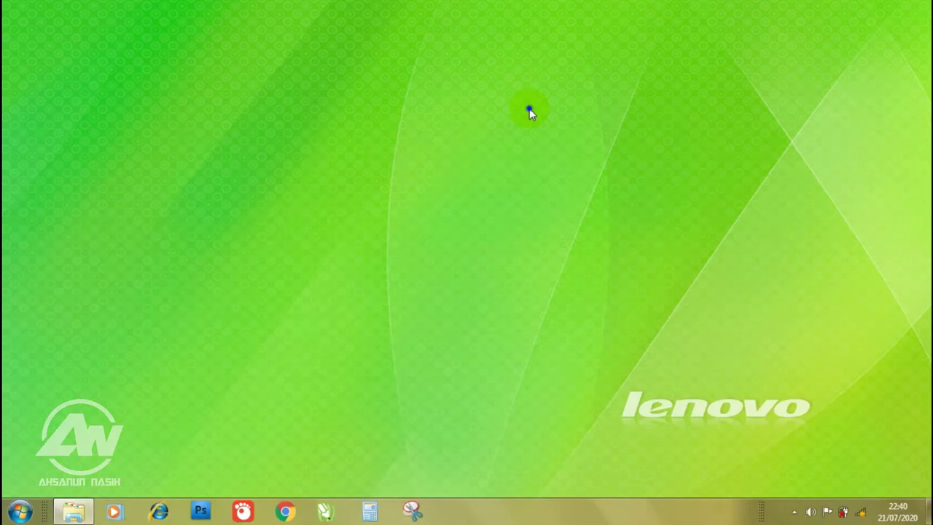
Refresh the desktop twice
left_click(529, 109)
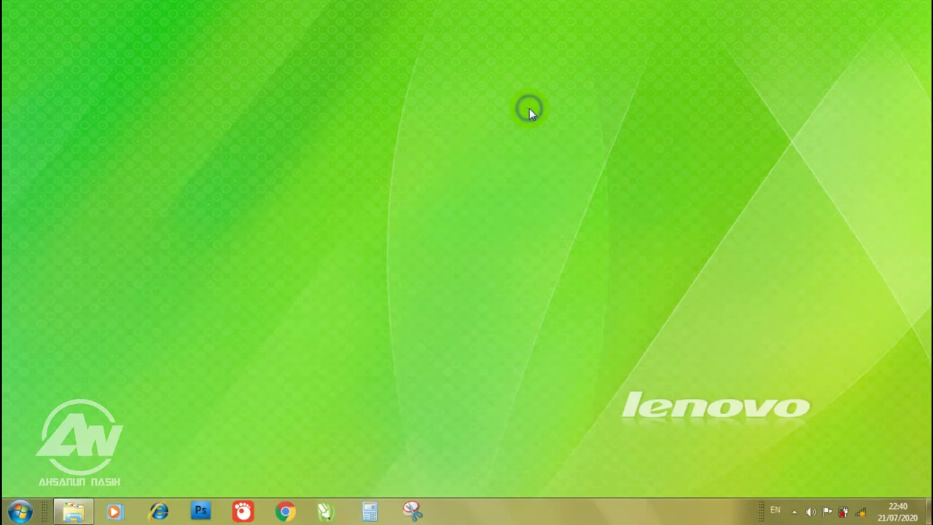
right_click(529, 109)
left_click(552, 146)
right_click(513, 127)
left_click(524, 161)
Extract the GreycShop plug-in ZIP in the plug in oil paint folder into its own GreycShop folder
left_click(73, 513)
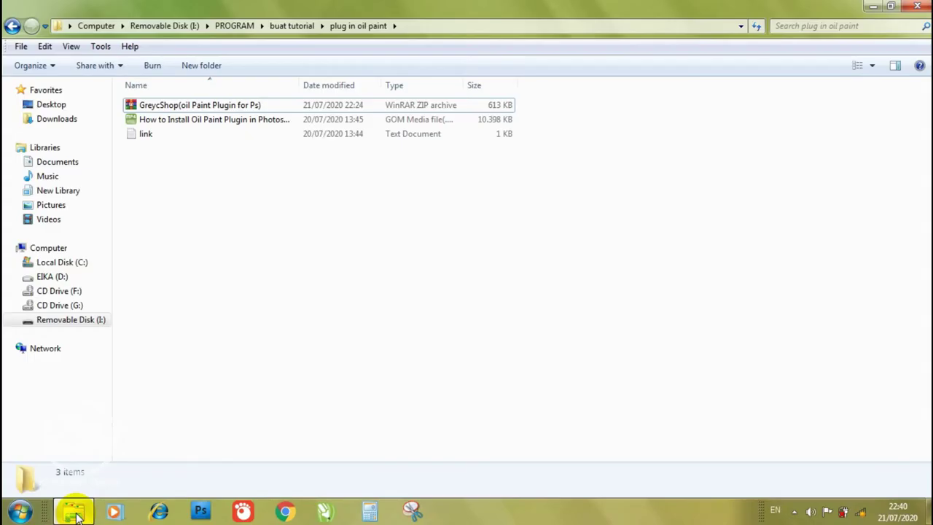
left_click(249, 107)
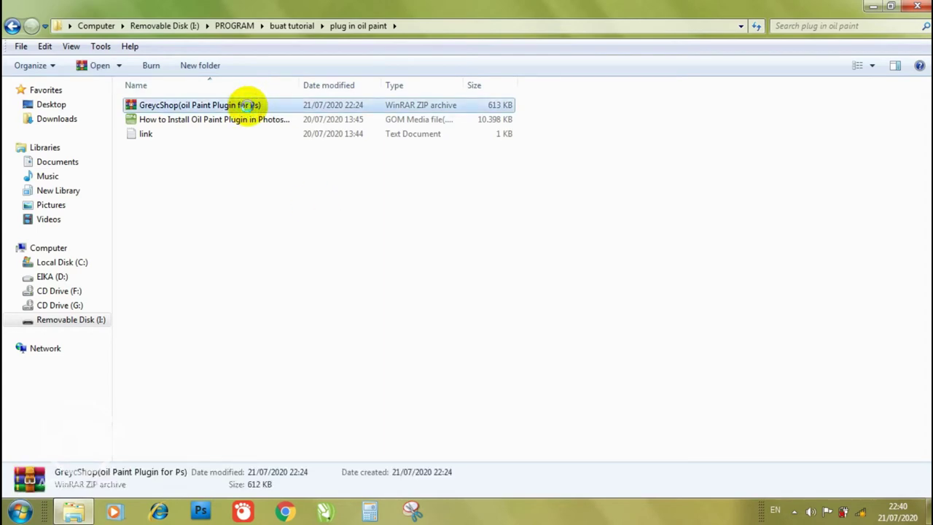
right_click(249, 107)
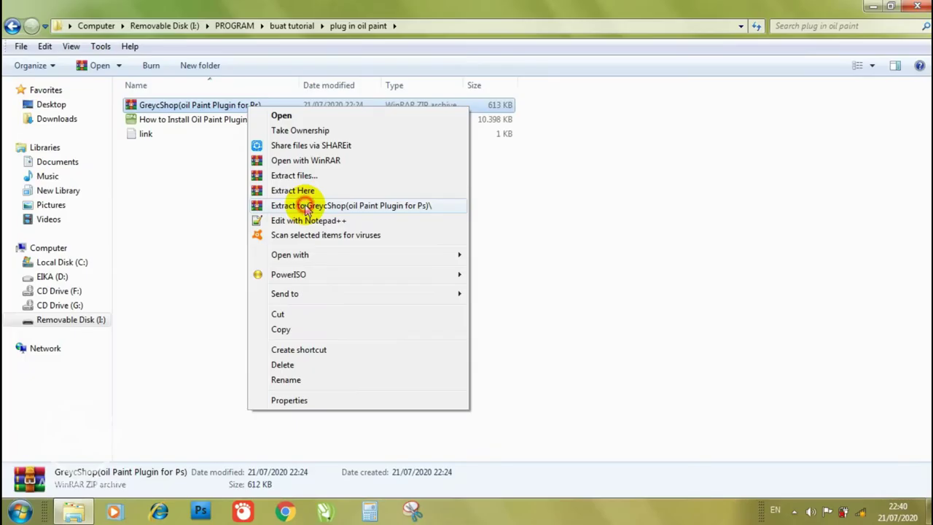
left_click(305, 207)
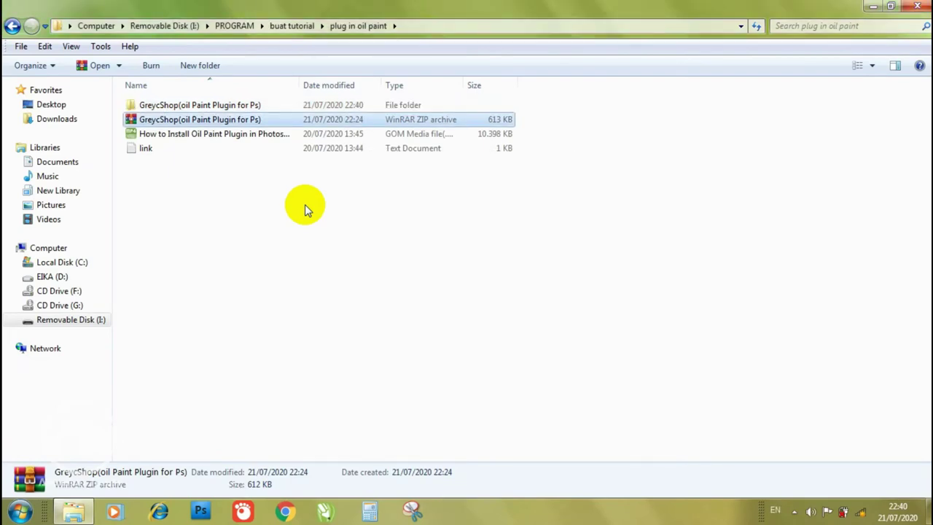
Select and copy all six plug-in files from the inner GreycShop folder
left_click(255, 109)
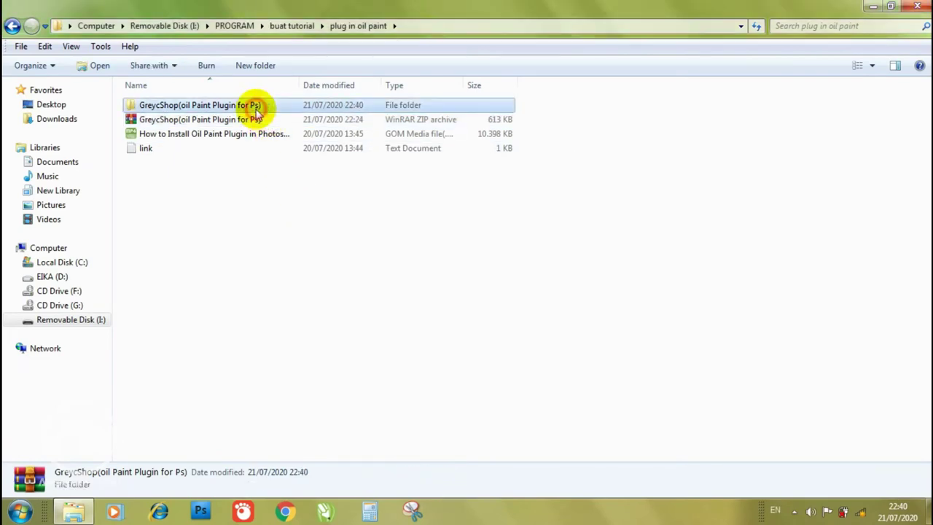
double_click(255, 109)
double_click(252, 108)
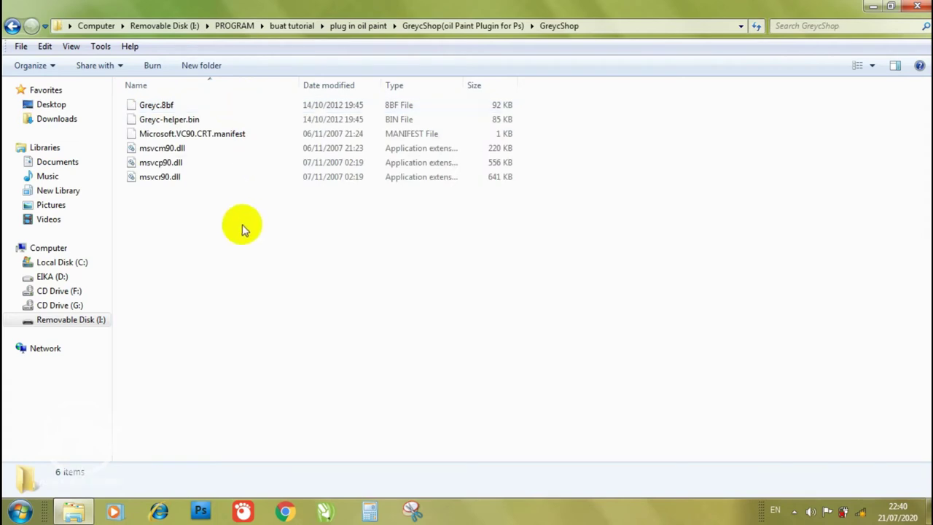
key("ctrl+a")
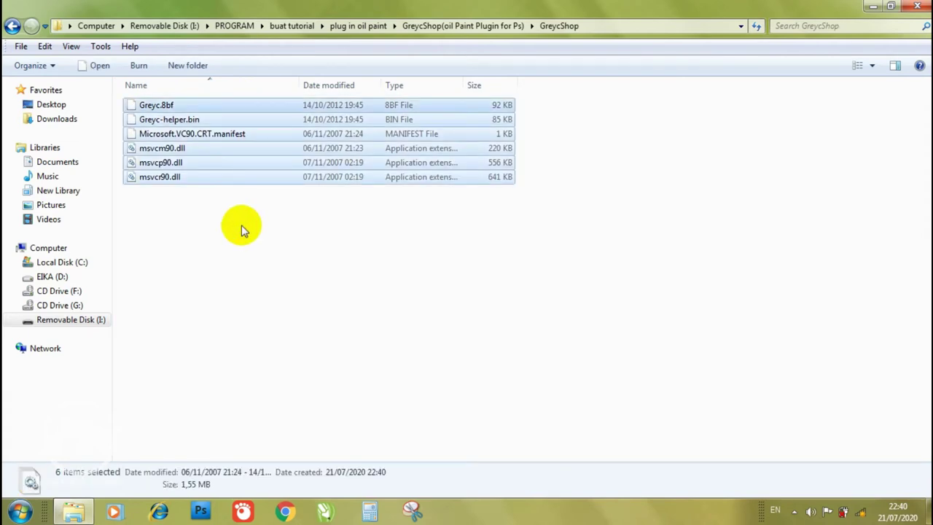
mouse_move(103, 251)
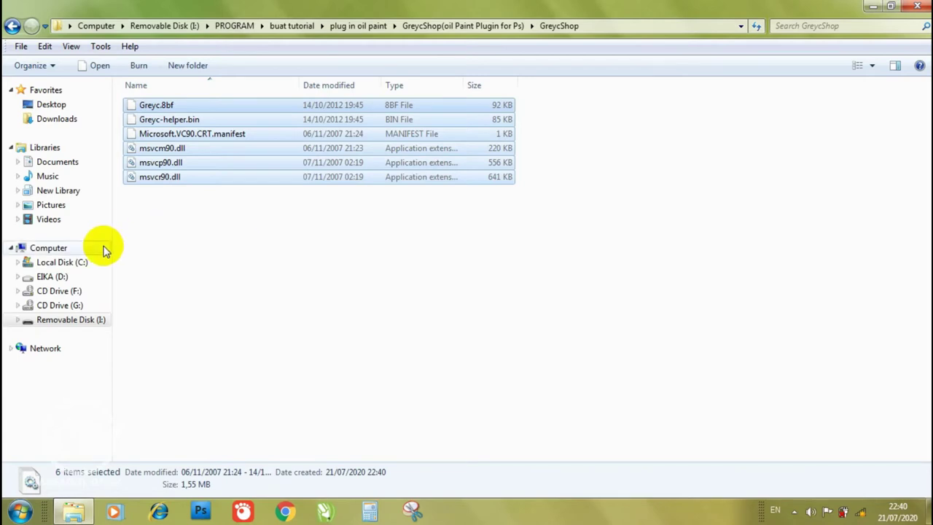
left_click(86, 269)
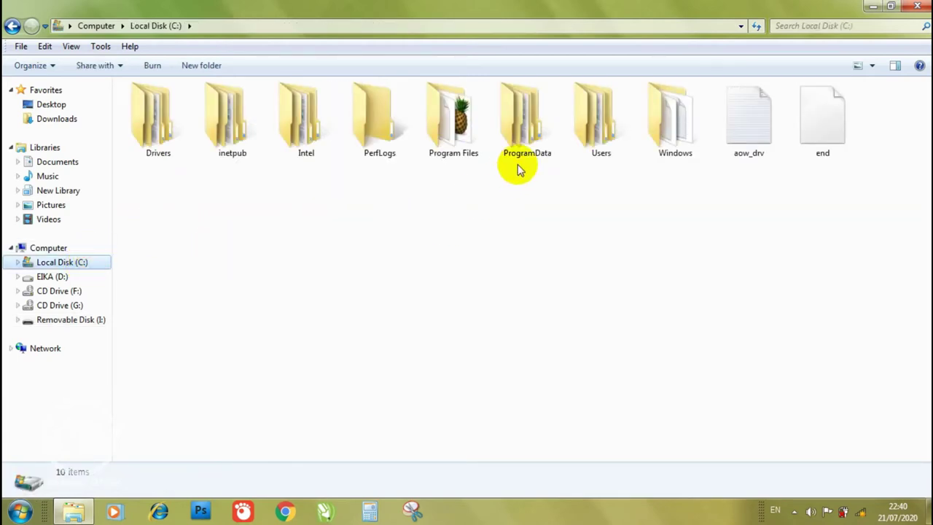
Paste the six plug-in files into C:\Program Files\Adobe\Photoshop CS4\Plug-ins, granting administrator permission
double_click(455, 101)
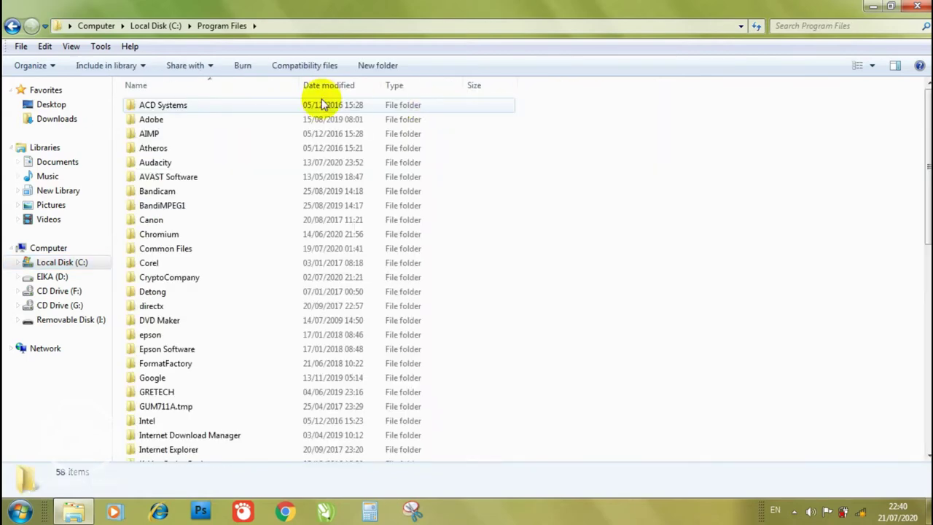
double_click(279, 124)
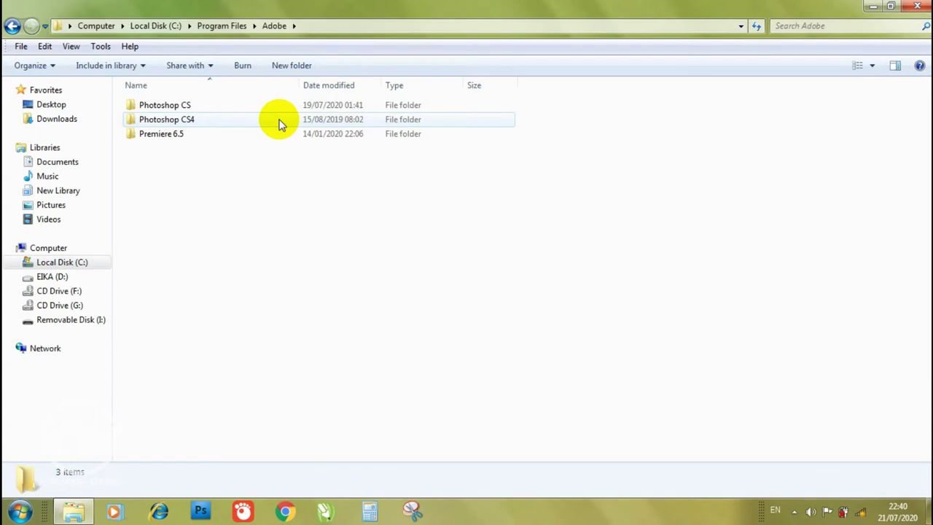
double_click(279, 124)
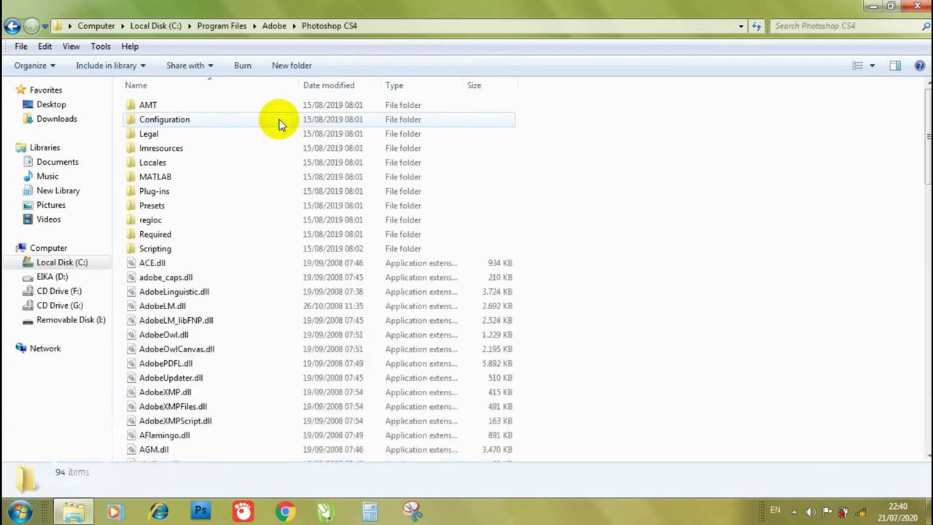
double_click(235, 195)
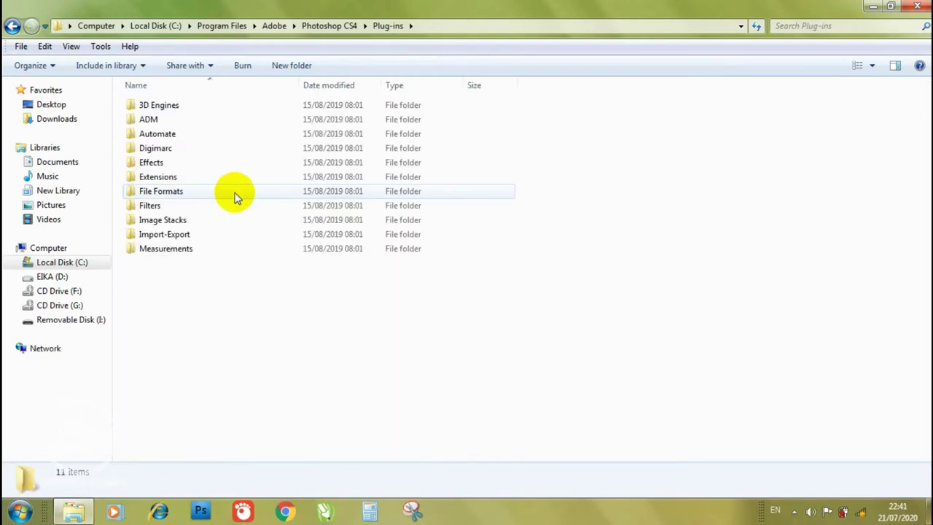
right_click(225, 276)
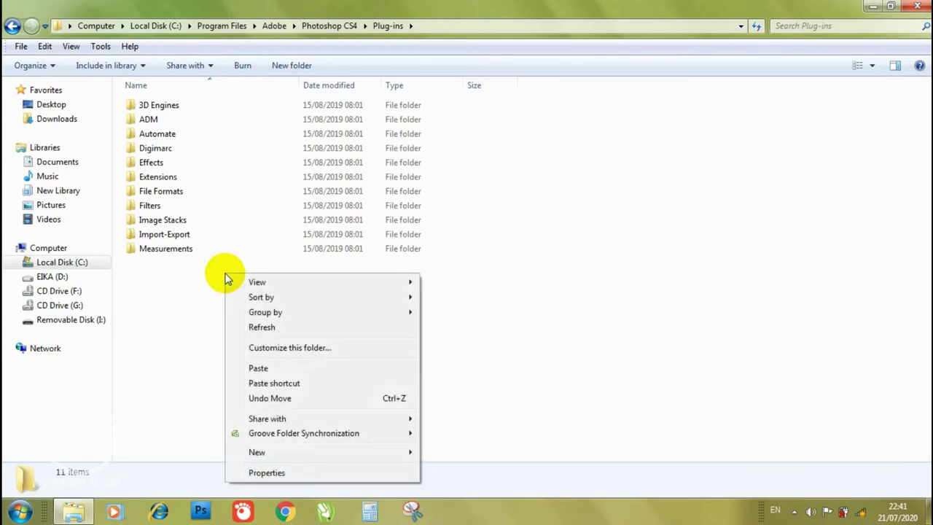
left_click(258, 369)
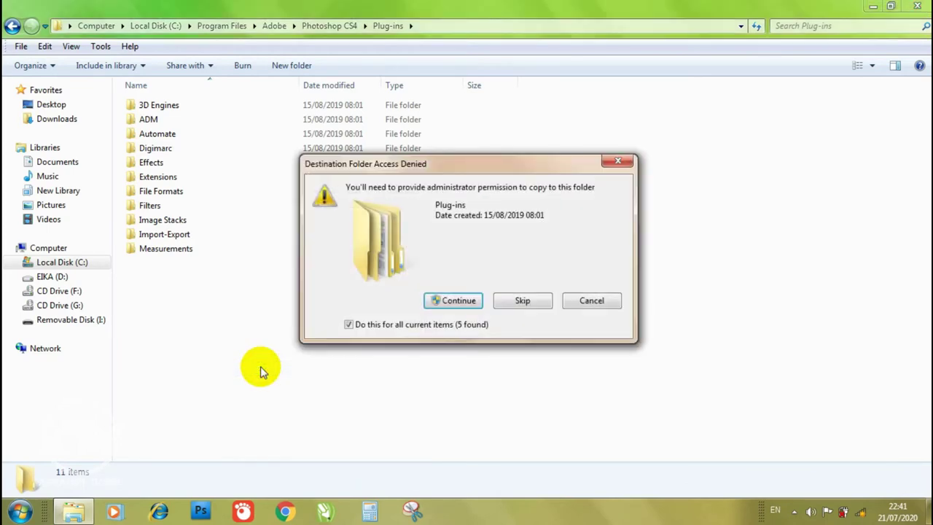
left_click(467, 299)
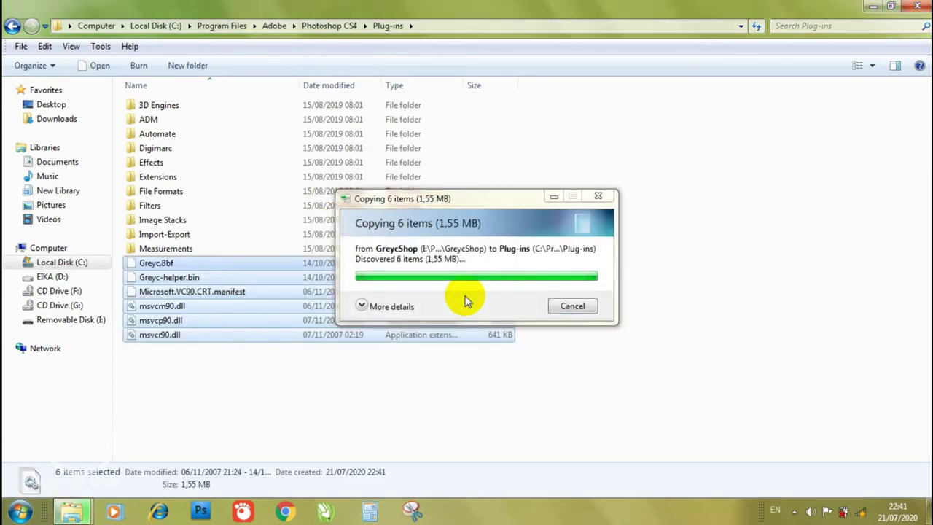
Refresh the Plug-ins folder to confirm the six new files are there, then close the window
right_click(653, 197)
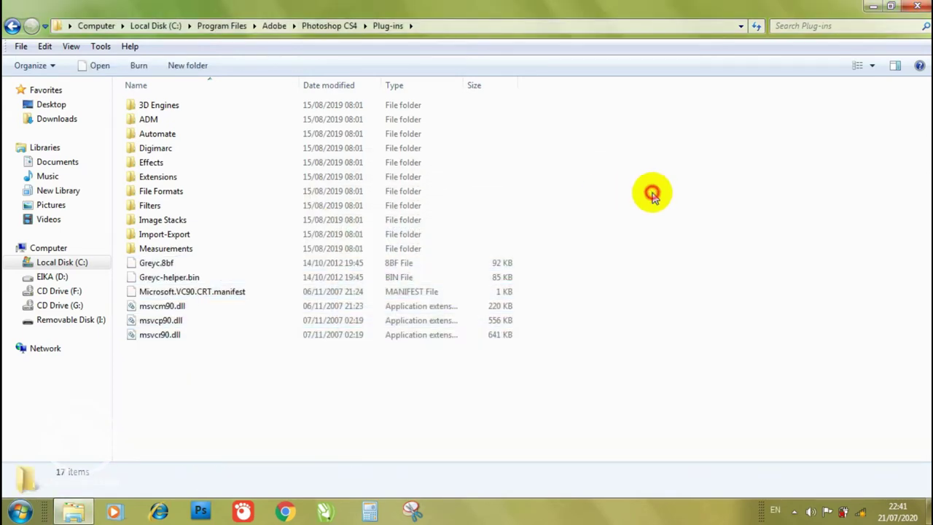
left_click(667, 246)
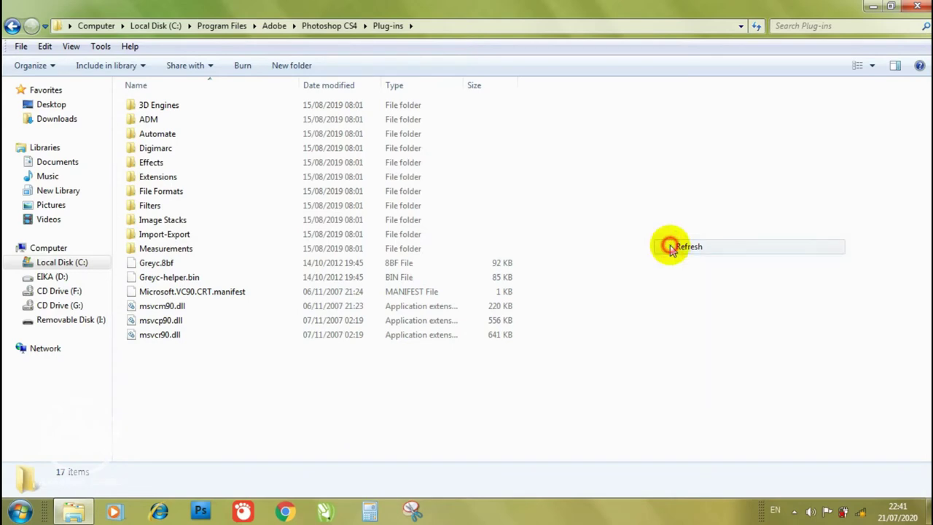
mouse_move(307, 357)
left_mouse_down()
mouse_move(275, 271)
mouse_move(277, 367)
left_mouse_up()
left_click(298, 390)
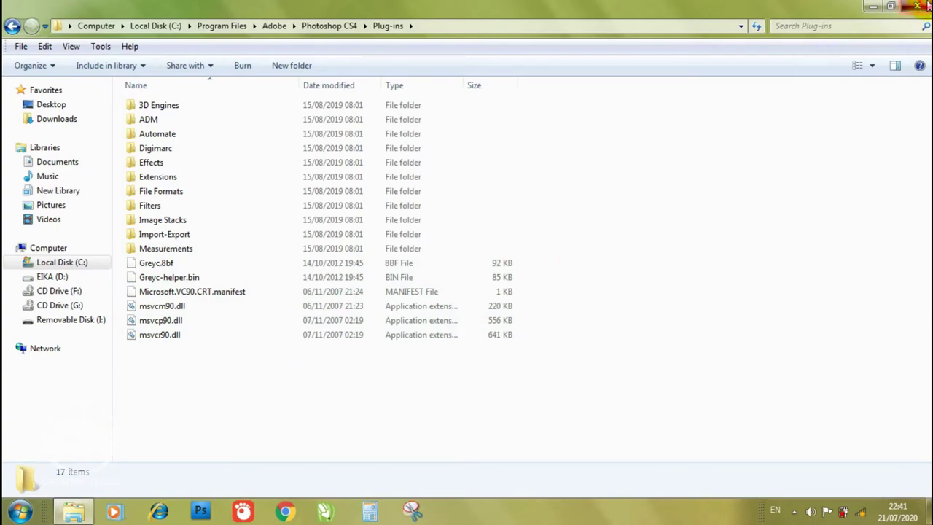
left_click(926, 6)
Launch Photoshop CS4 from the taskbar so it loads the new GreycShop plug-in
left_click(201, 510)
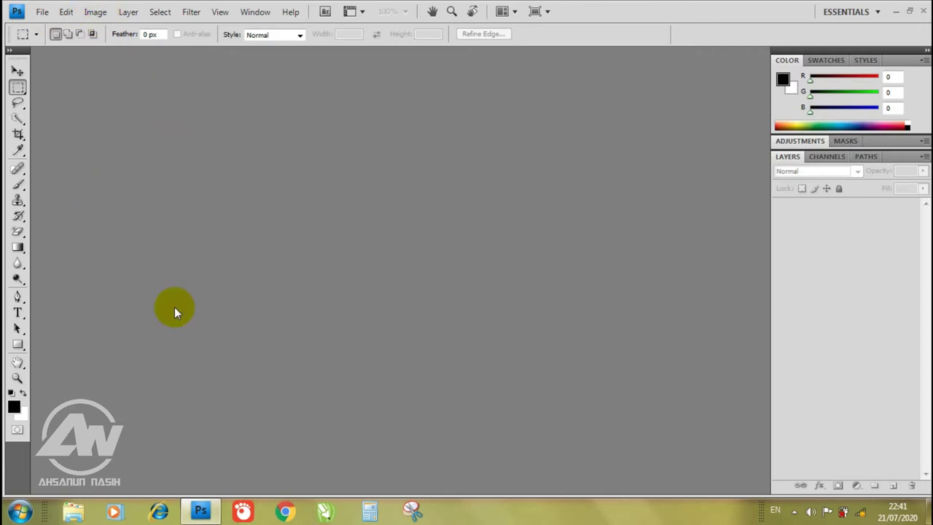
Drag photo 20190922_114030 from the Documents library into Photoshop, then bring Photoshop forward
left_click(73, 512)
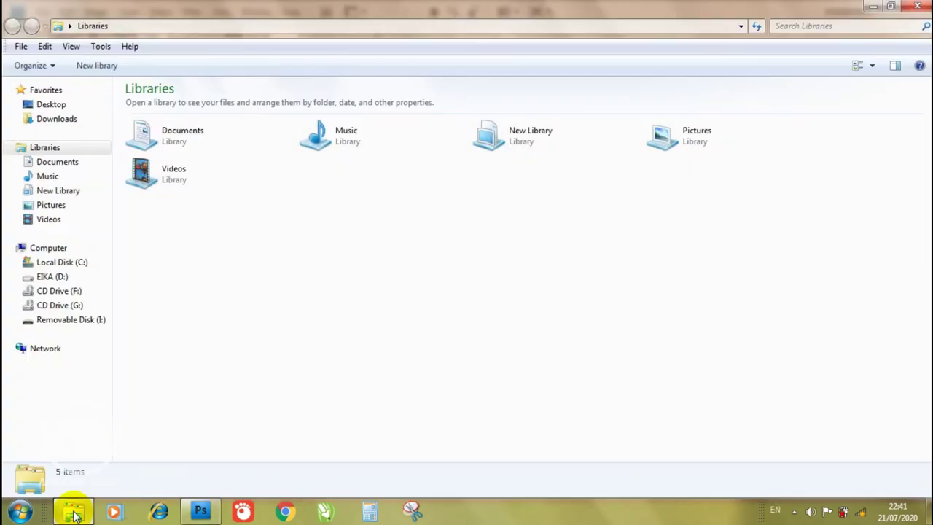
left_click(62, 209)
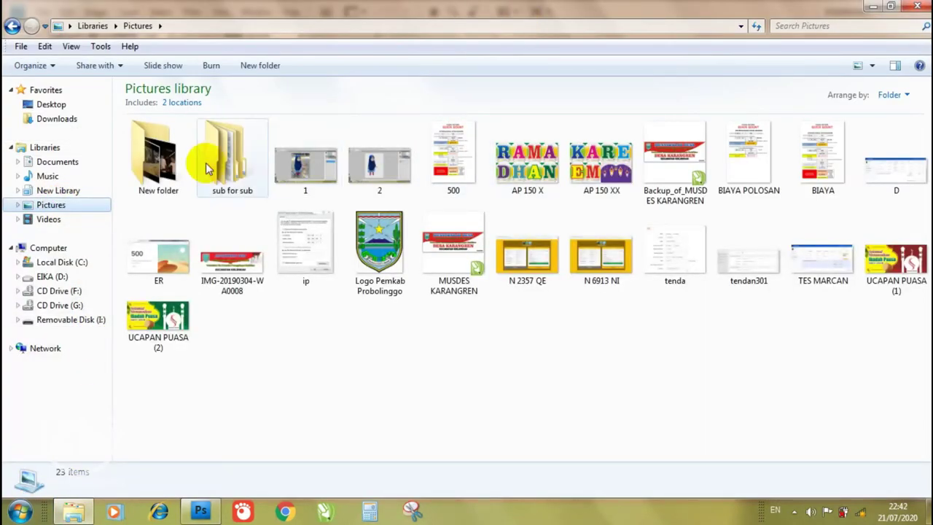
left_click(53, 163)
left_click(678, 157)
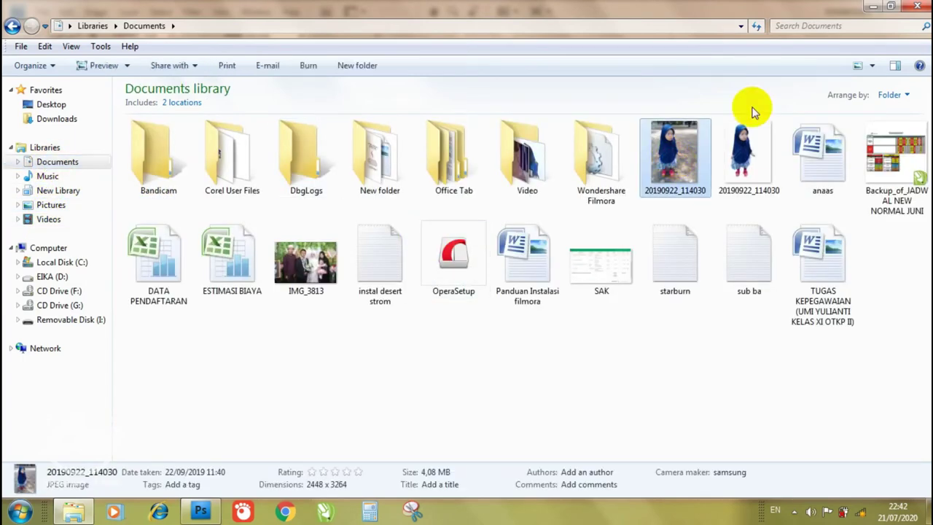
left_click(891, 6)
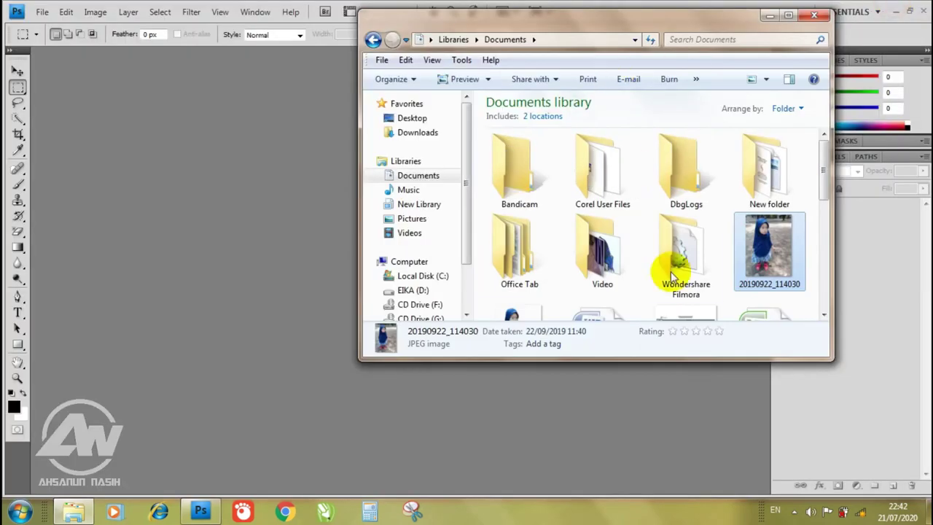
left_click_drag(755, 270, 579, 419)
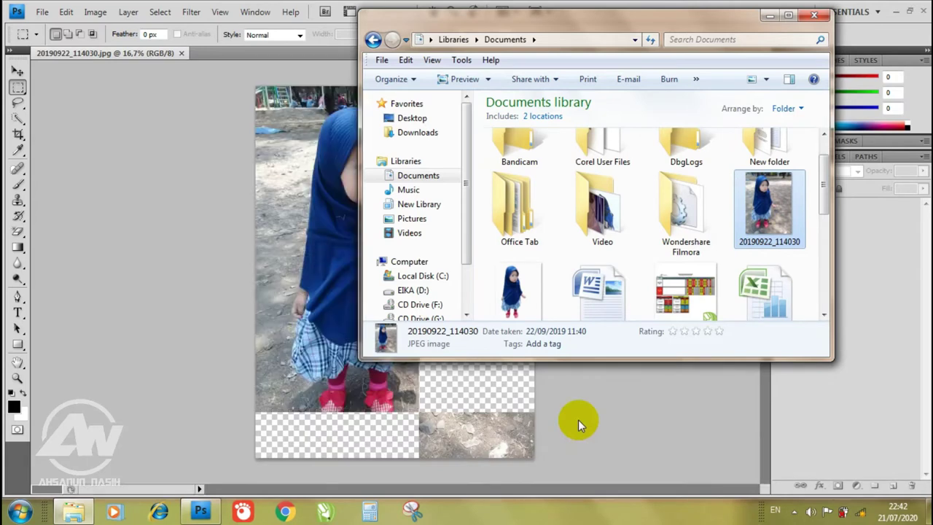
left_click(327, 52)
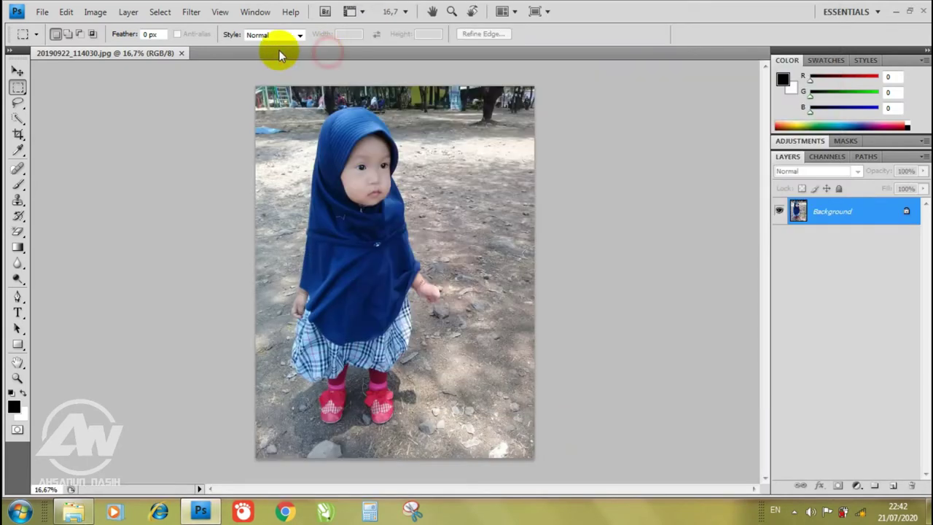
Close the current image and reopen 20190922_114030.jpg from My Documents via File > Open
left_click(182, 53)
left_click(42, 12)
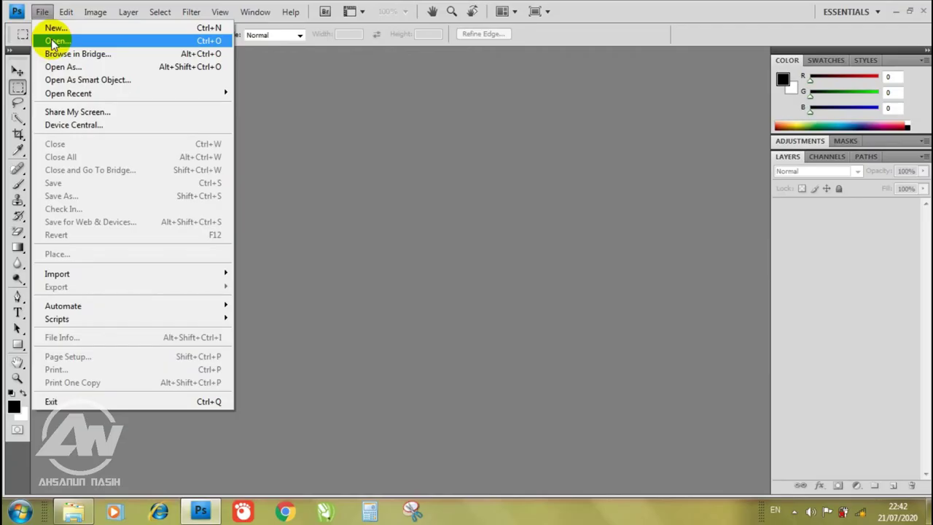
left_click(53, 41)
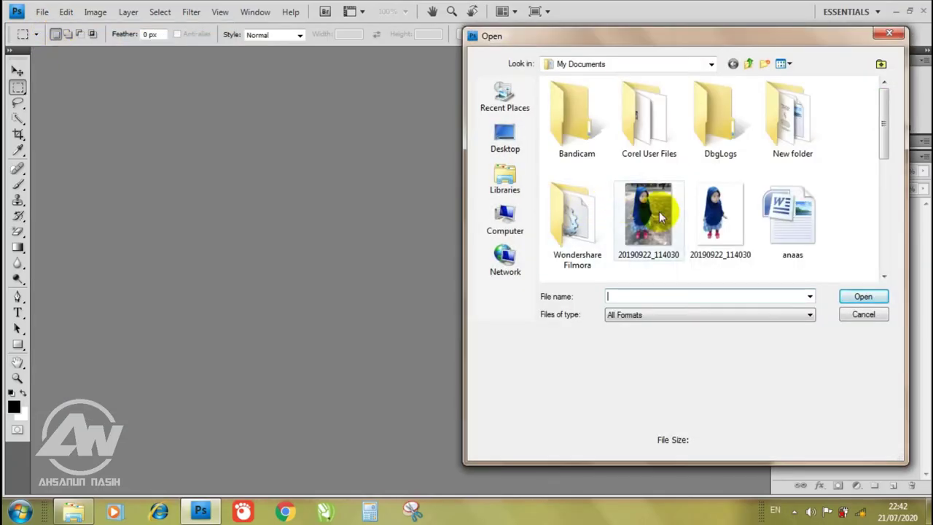
left_click(662, 216)
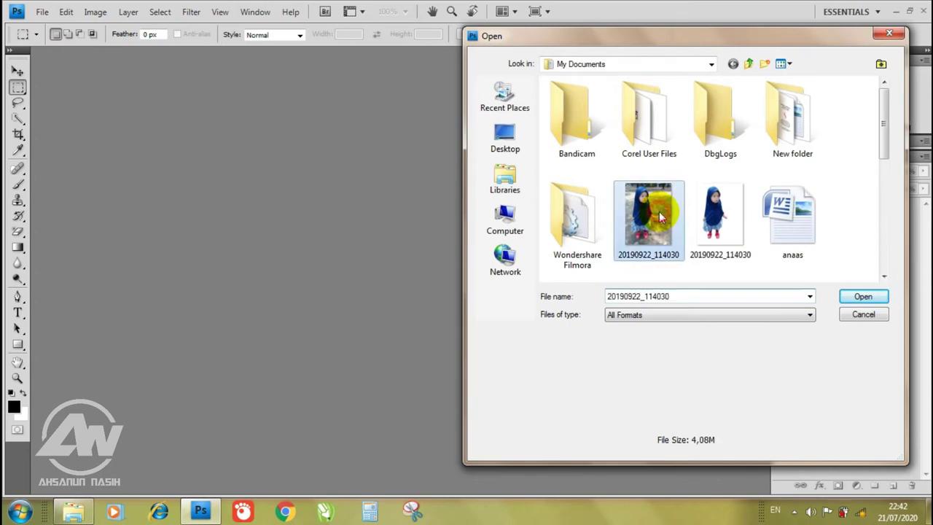
left_click(863, 298)
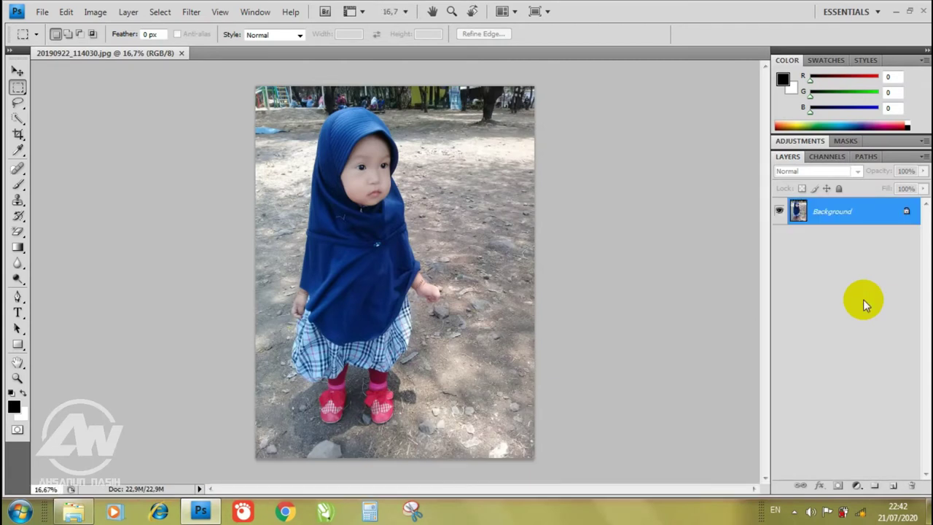
left_click(18, 71)
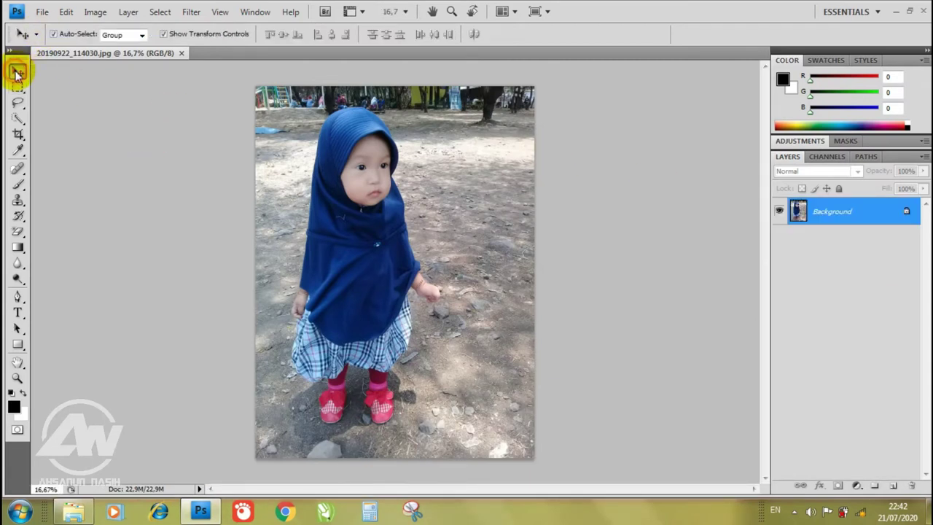
left_click(189, 13)
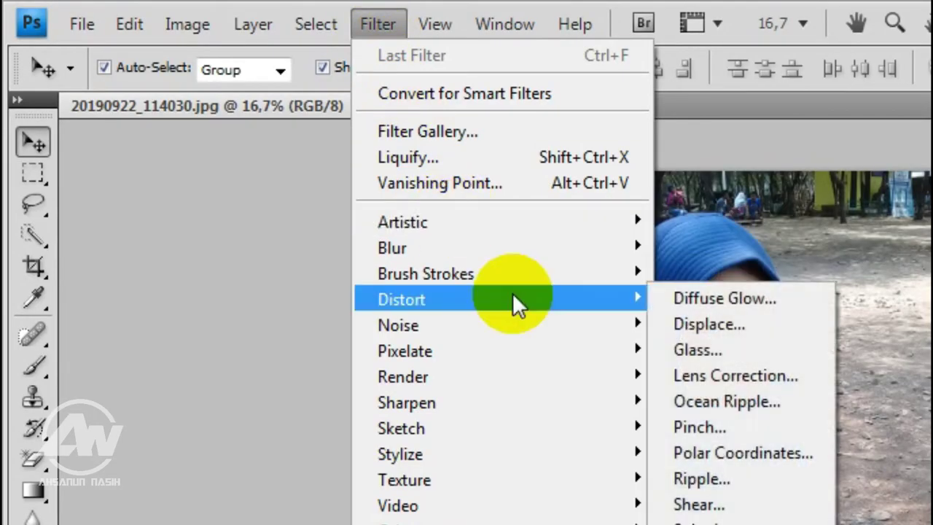
mouse_move(219, 163)
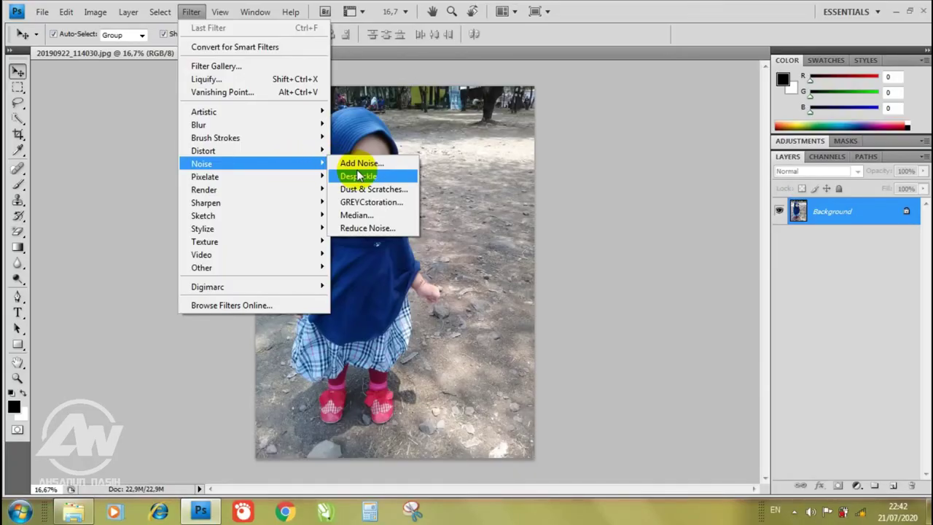
left_click(390, 207)
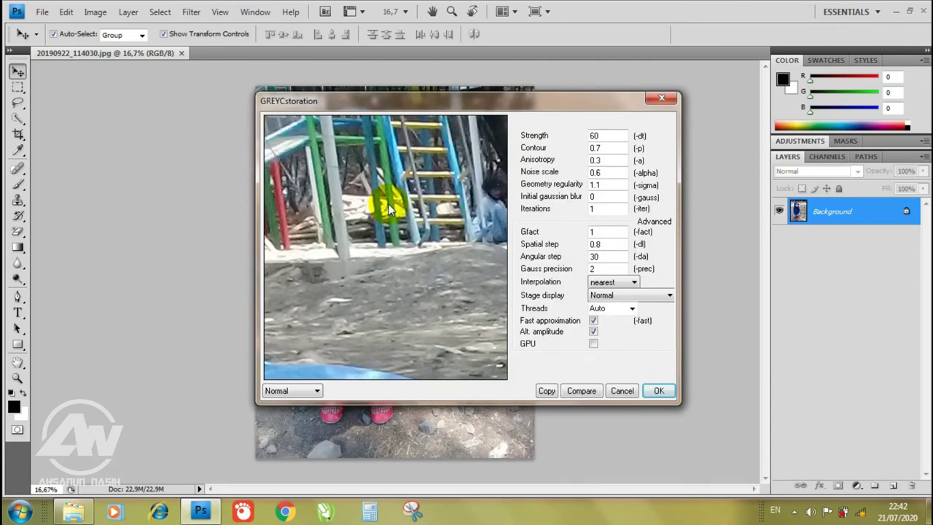
left_click(662, 98)
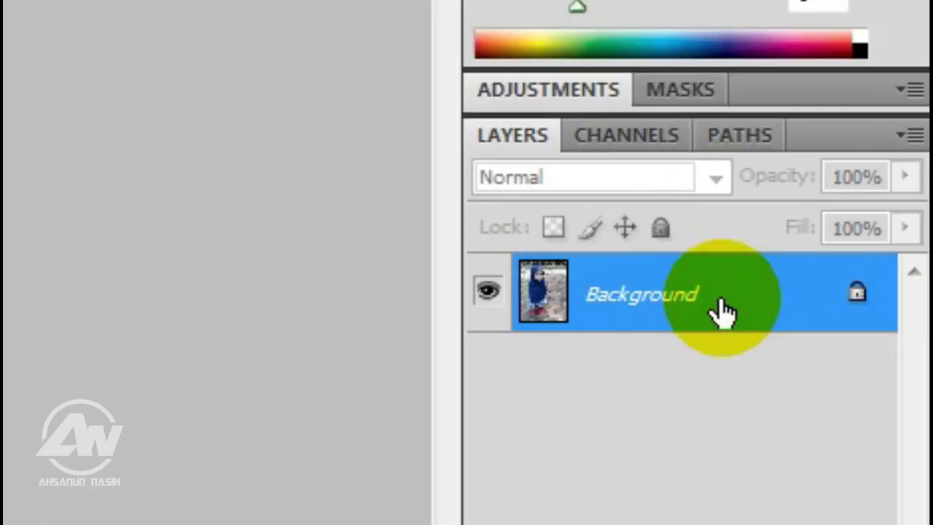
Duplicate the Background layer into Layer 1, then hide and select the Background layer
left_click_drag(717, 301, 893, 485)
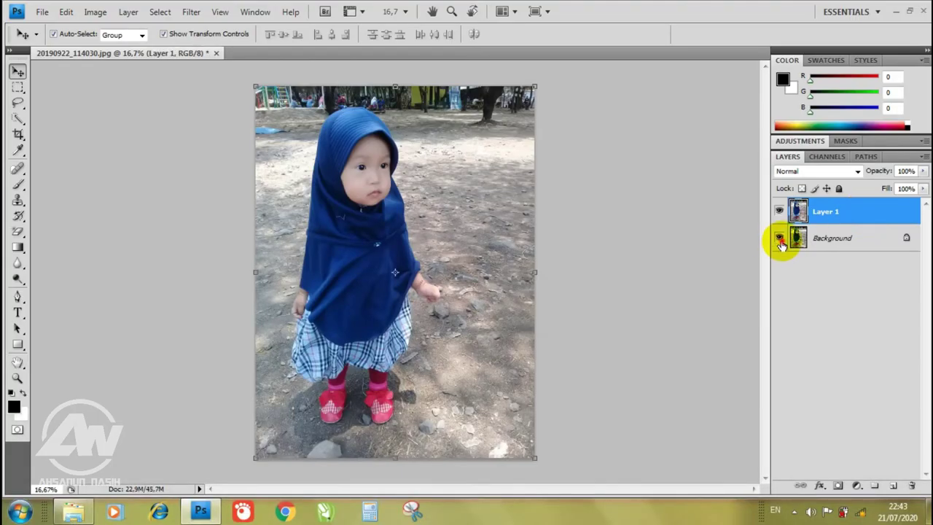
left_click(780, 239)
left_click(822, 240)
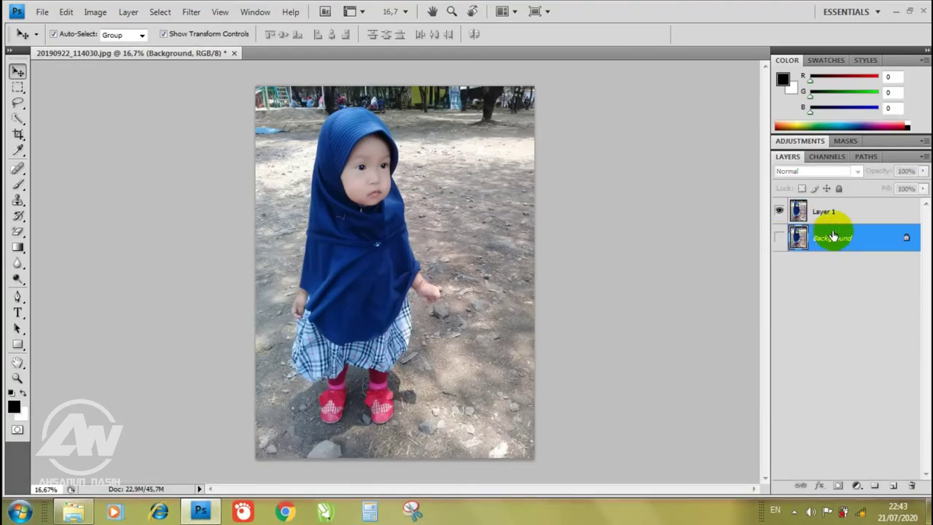
Select Layer 1 and open the Filter > Noise > GREYCstoration dialog
left_click(837, 220)
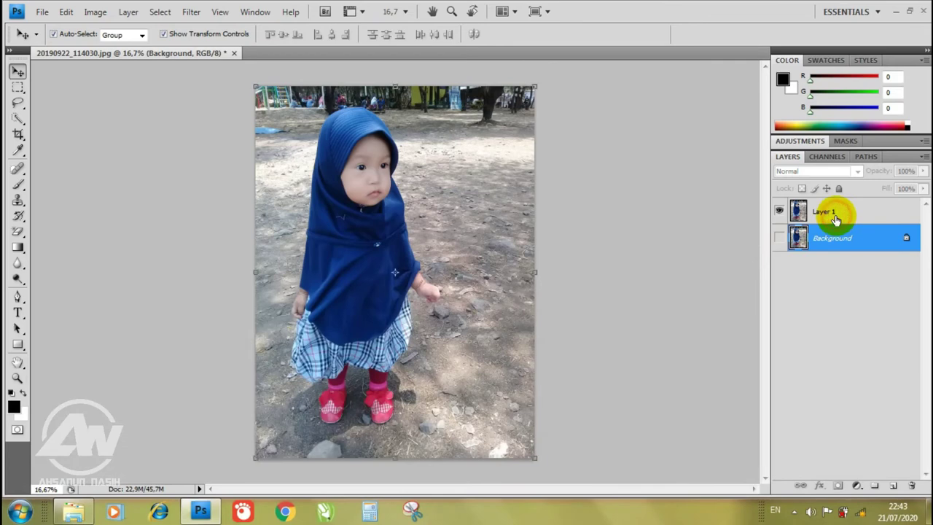
left_click(192, 12)
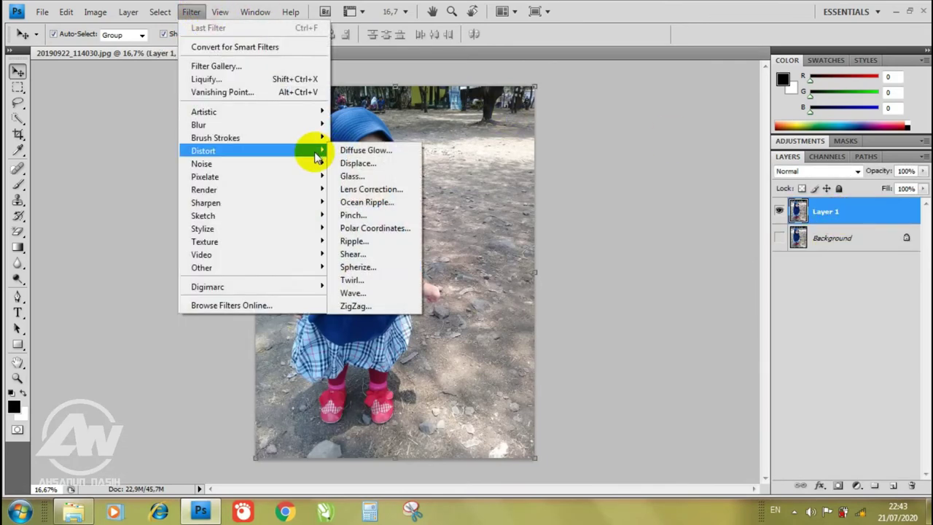
mouse_move(219, 163)
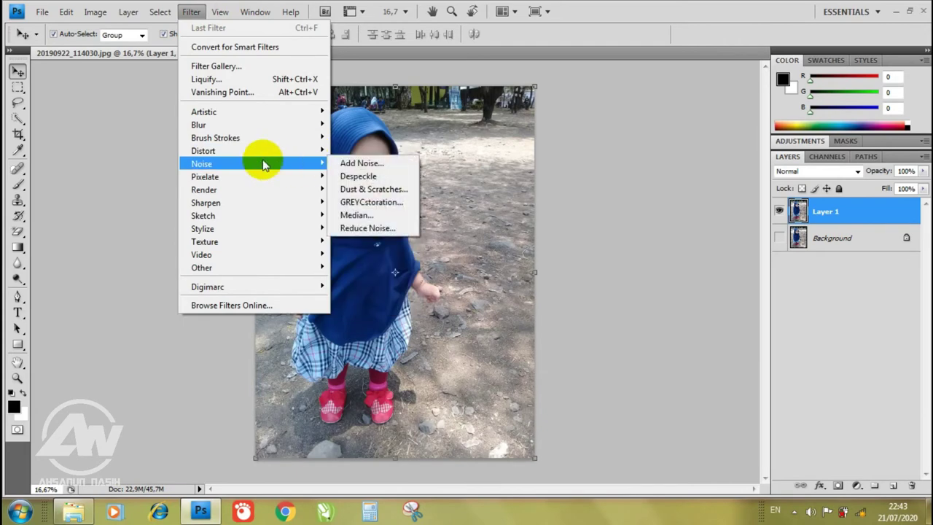
left_click(369, 206)
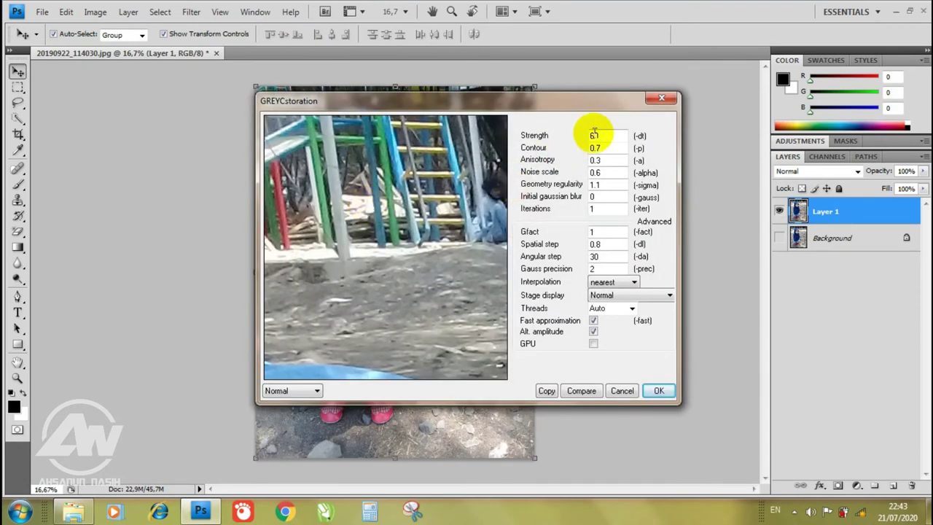
Set GREYCstoration Strength to 111 and adjust the Contour values (00.2, 01)
left_click_drag(585, 105, 656, 89)
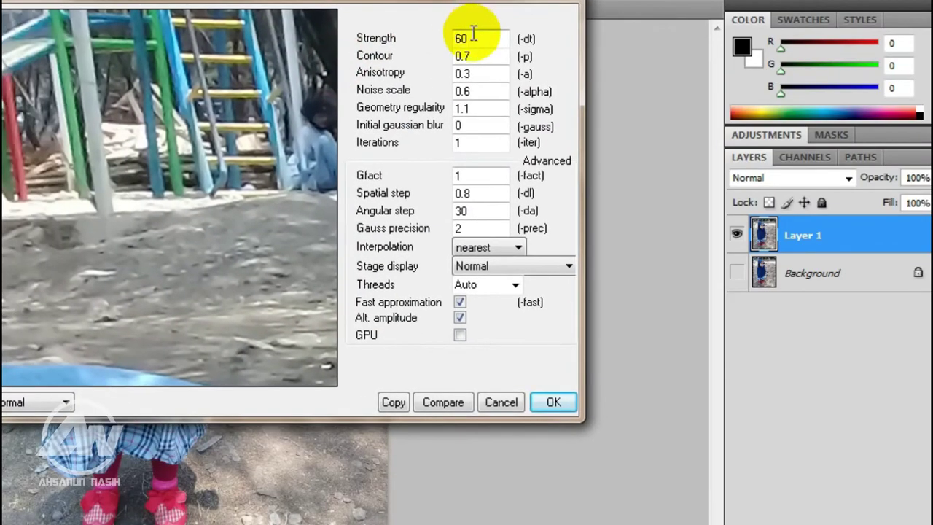
double_click(471, 38)
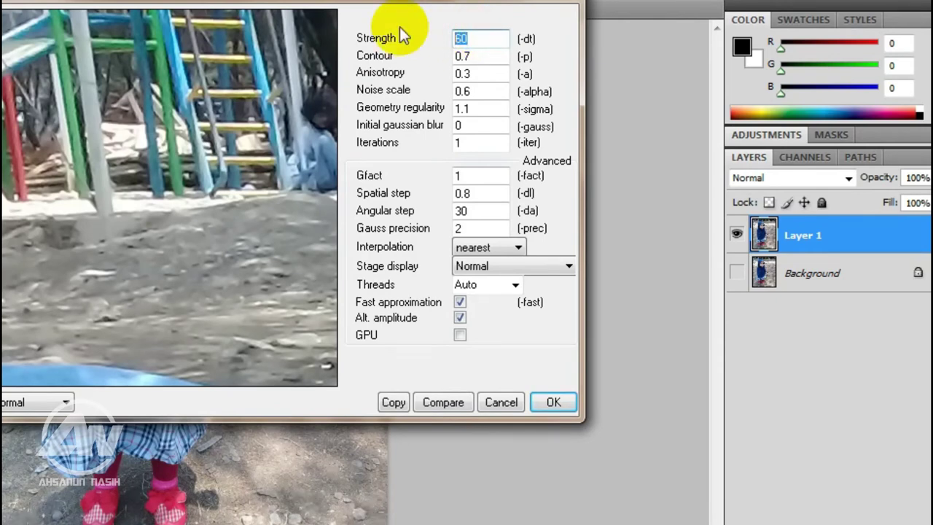
type("111")
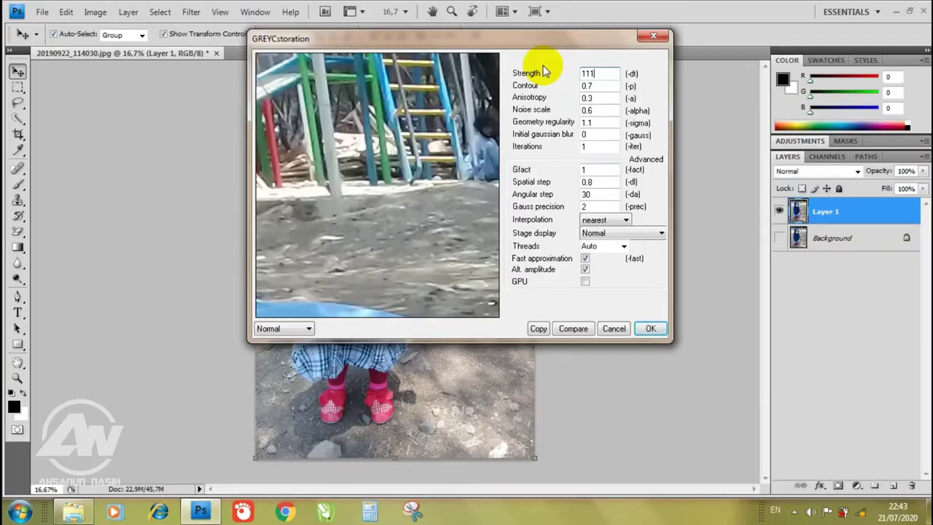
double_click(594, 86)
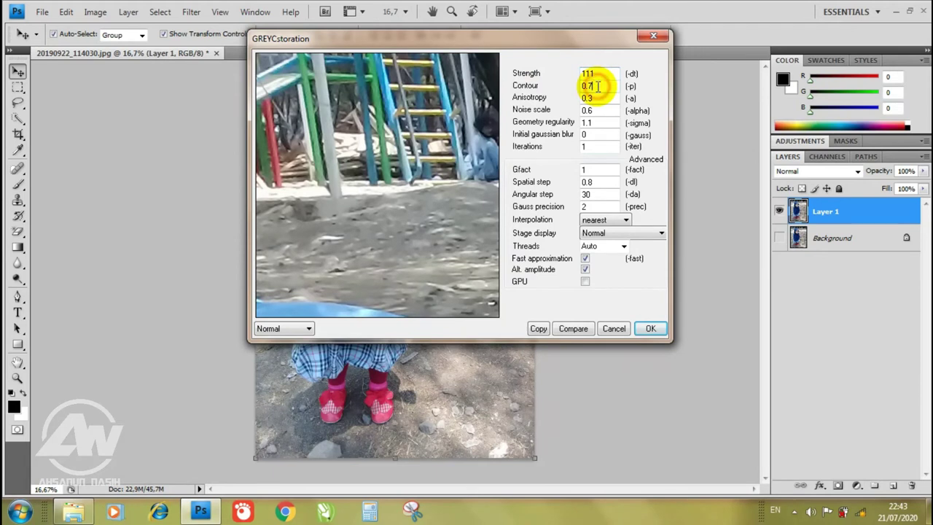
type("00")
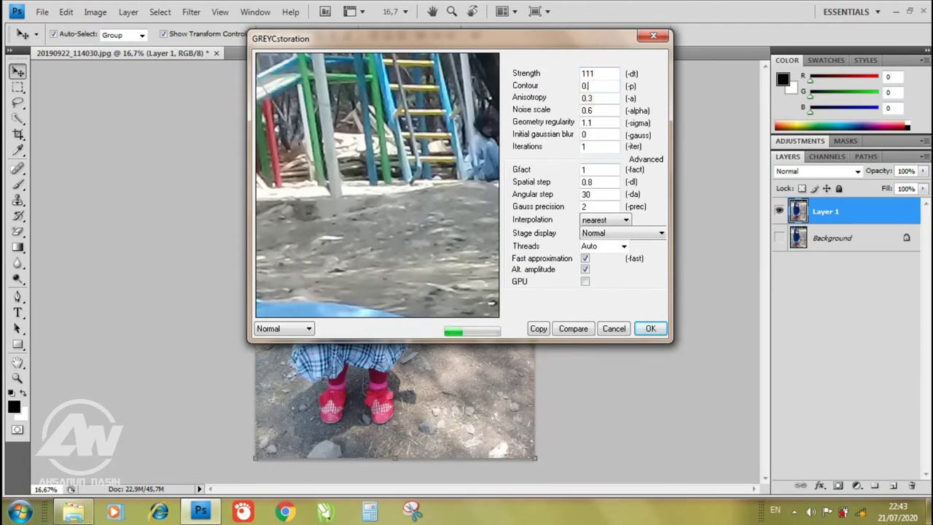
type(".2")
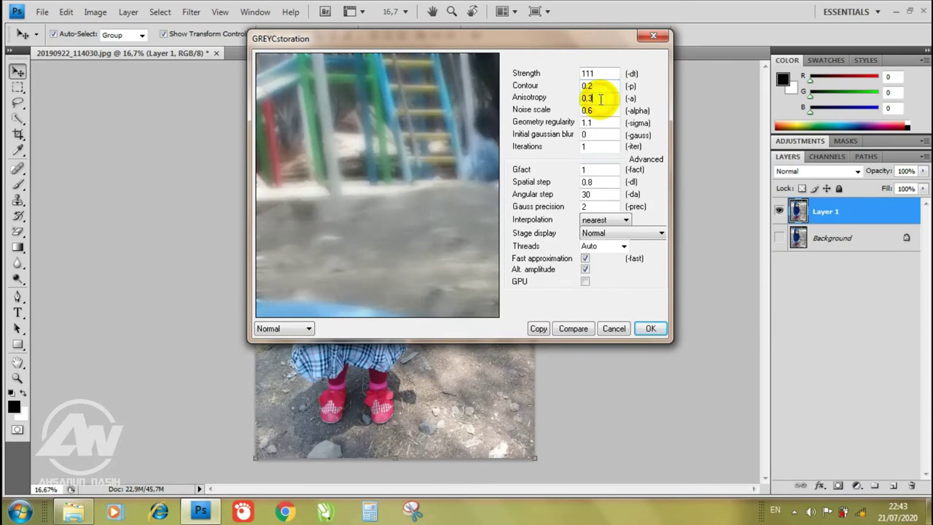
type("0")
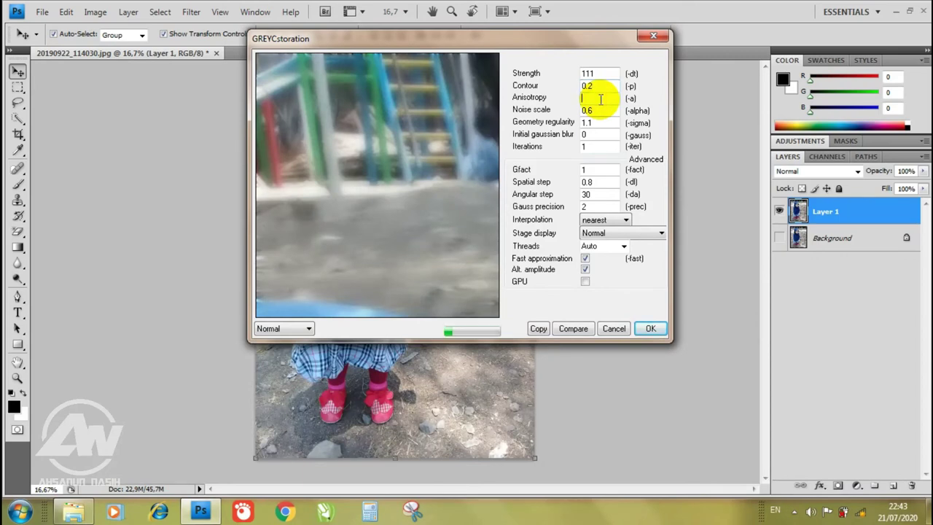
type("1")
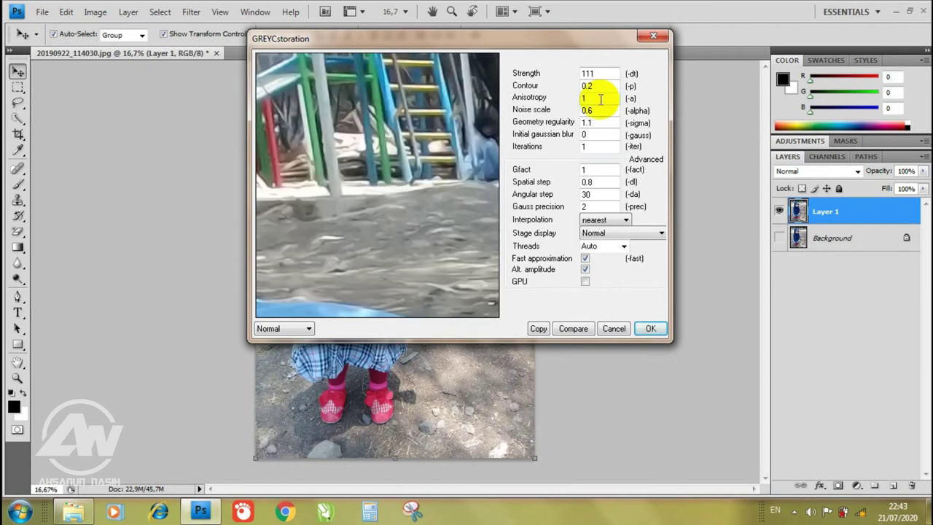
Set Noise scale to 1 and Geometry regularity to 3, enable GPU, and apply the filter
left_click(593, 110)
key("BackSpace")
type("1")
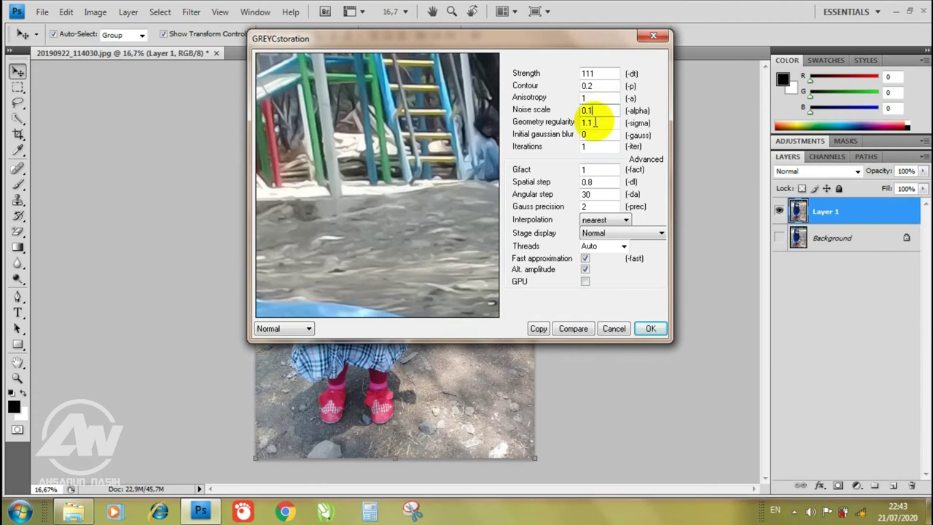
left_click(595, 123)
key("BackSpace")
key("BackSpace")
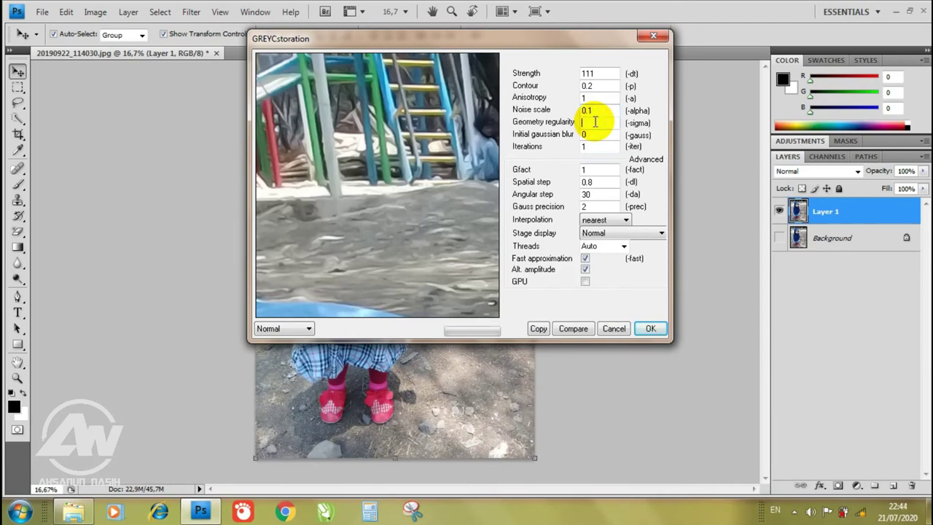
type("3")
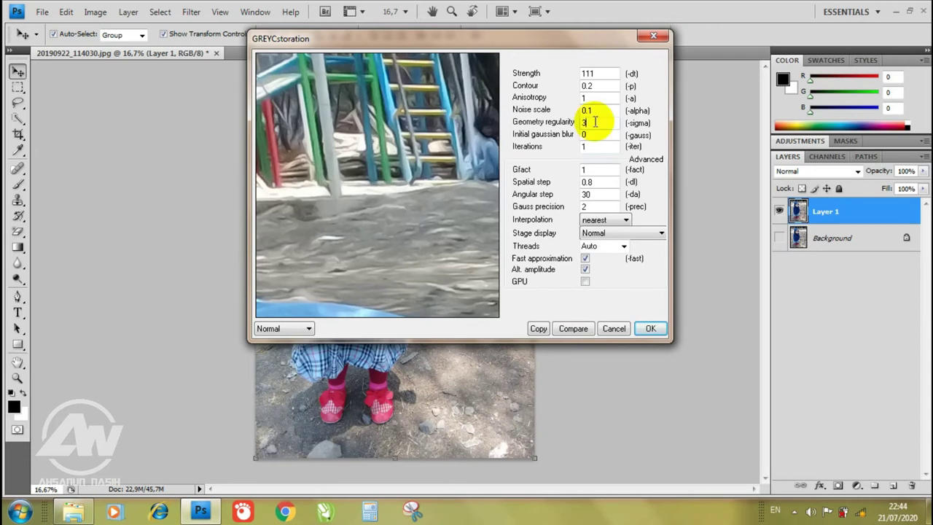
left_click(586, 284)
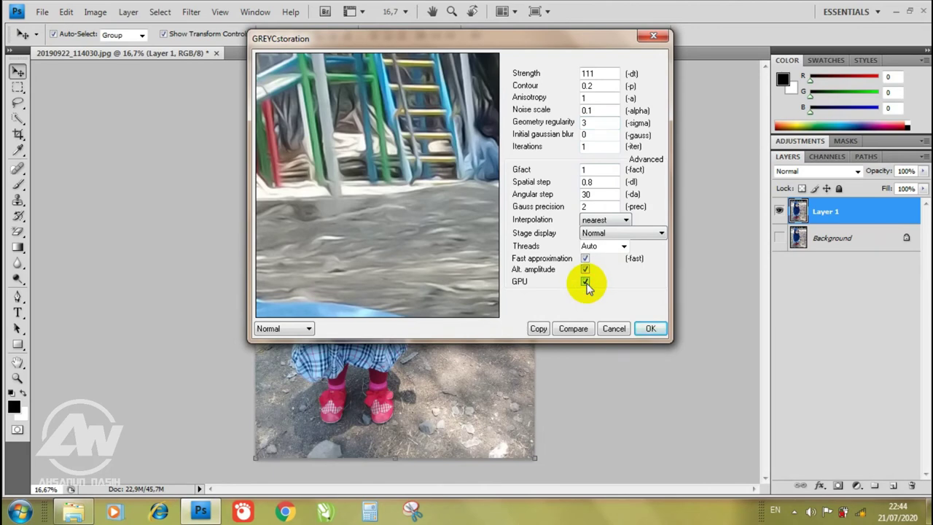
left_click(649, 328)
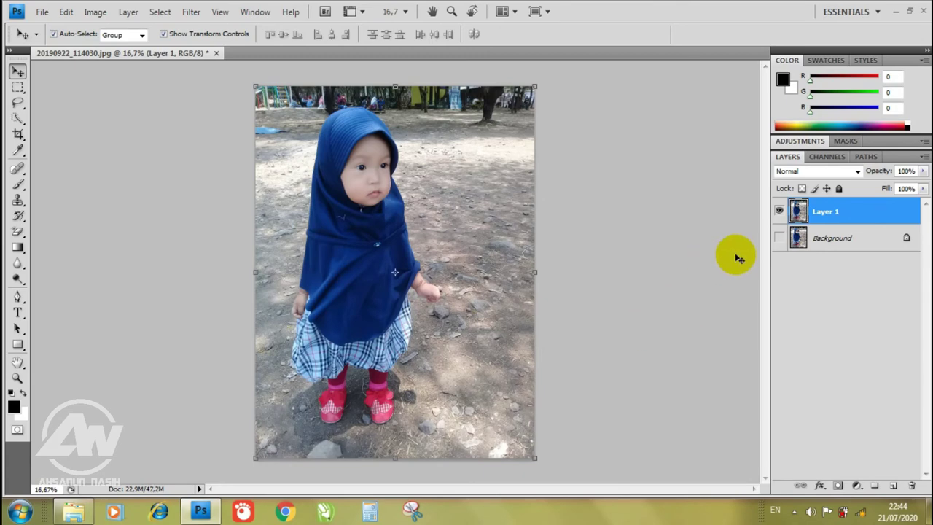
Zoom to 100% and scroll to inspect the oil-paint texture around the sleeve and hand
key("ctrl+plus")
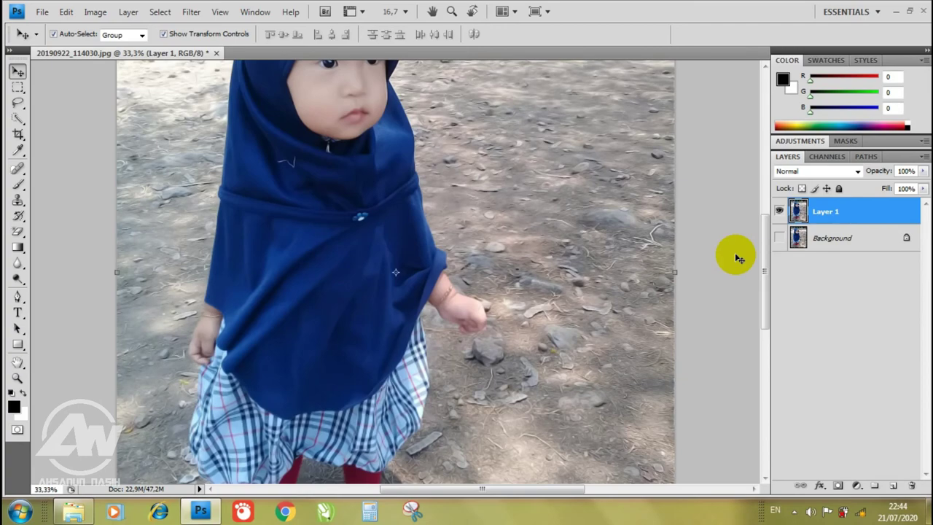
key("ctrl+plus")
key("ctrl+plus")
key("ctrl+plus")
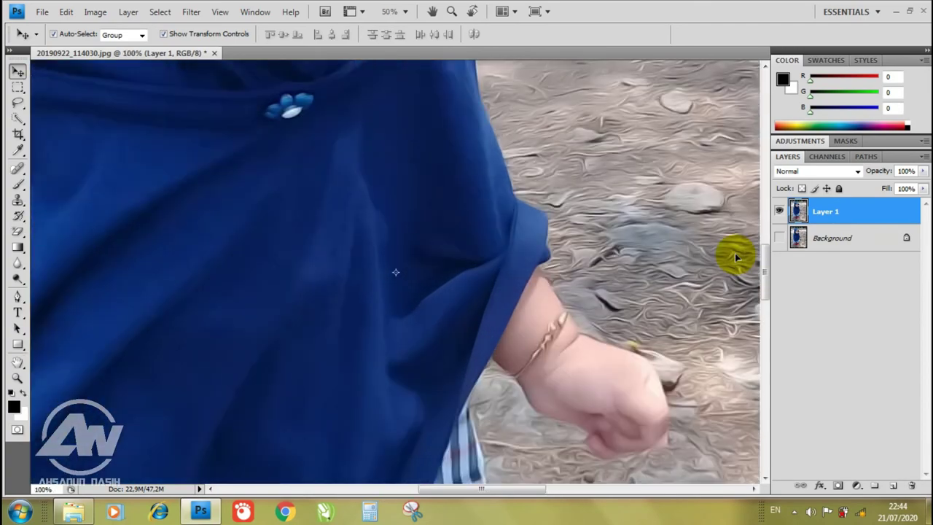
mouse_move(766, 260)
left_mouse_down()
mouse_move(765, 163)
mouse_move(779, 239)
left_mouse_up()
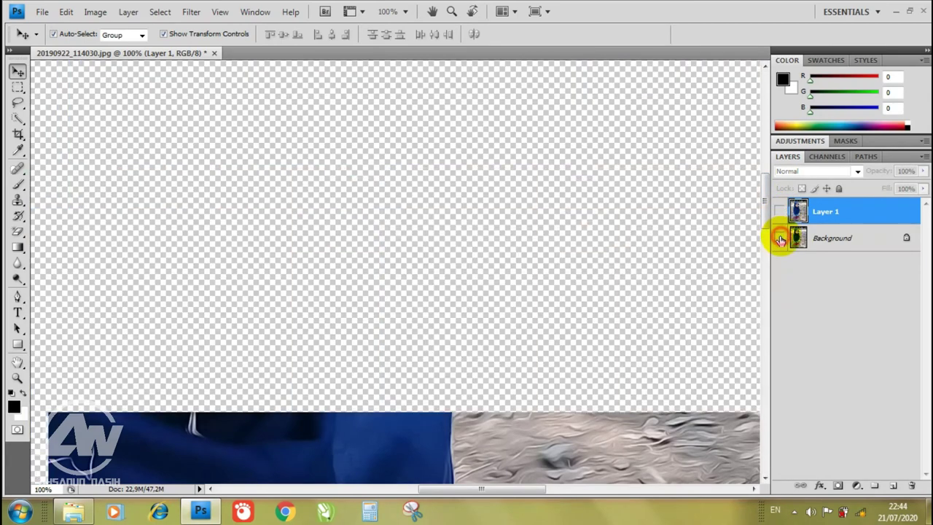
Toggle Layer 1 and Background visibility to compare before and after, leaving both visible
left_click(780, 239)
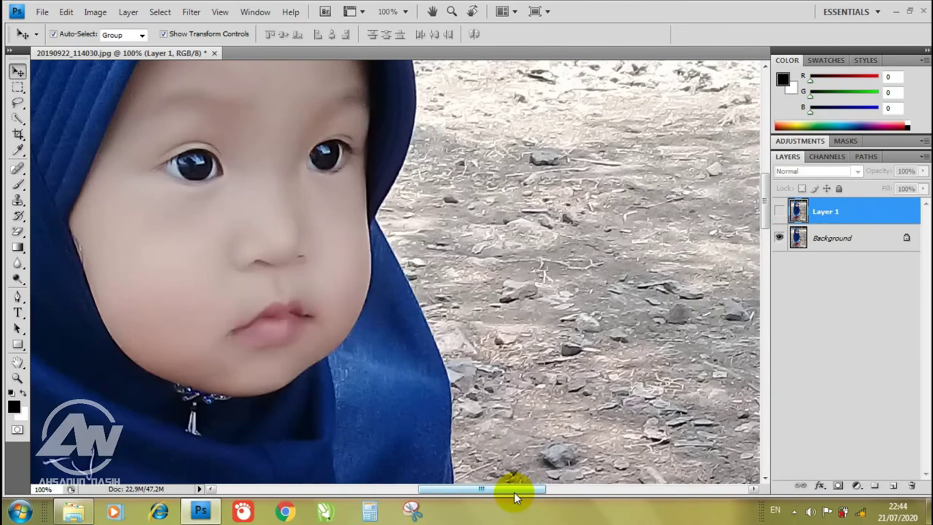
left_click_drag(515, 492, 542, 489)
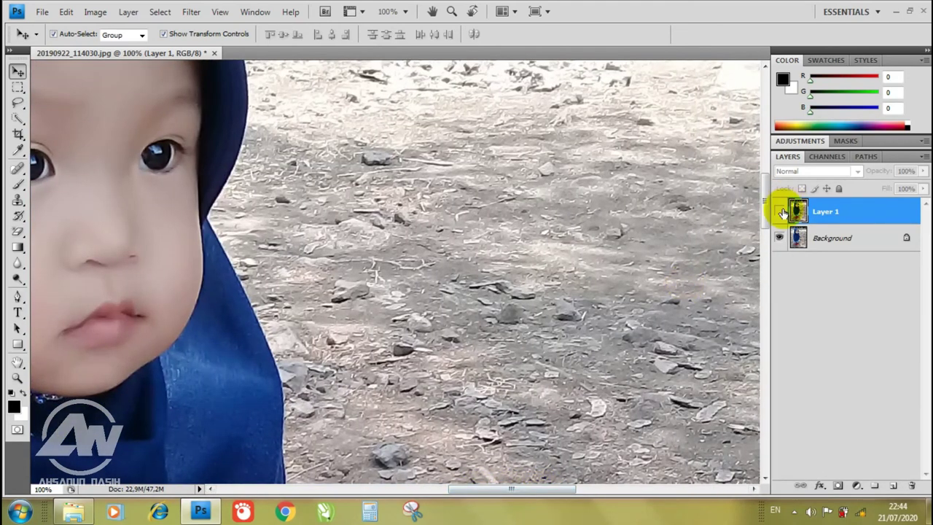
left_click(781, 212)
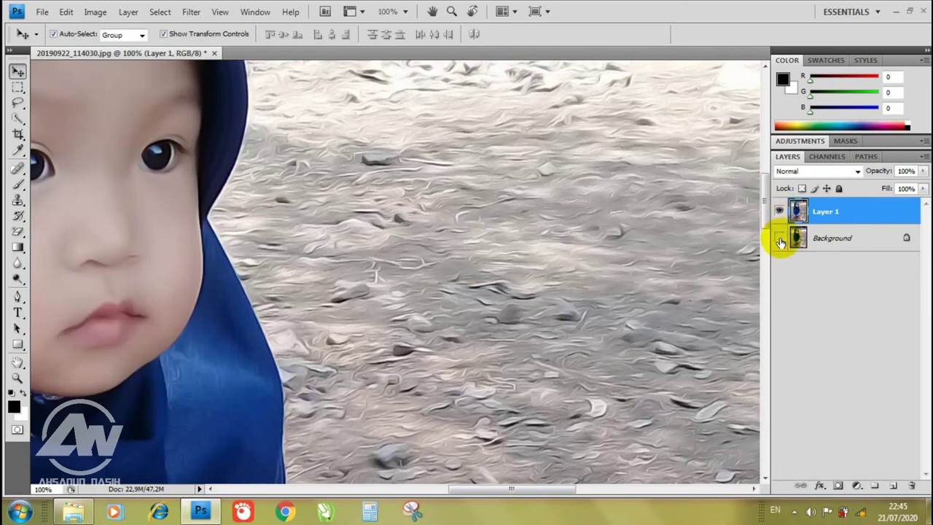
left_click(781, 238)
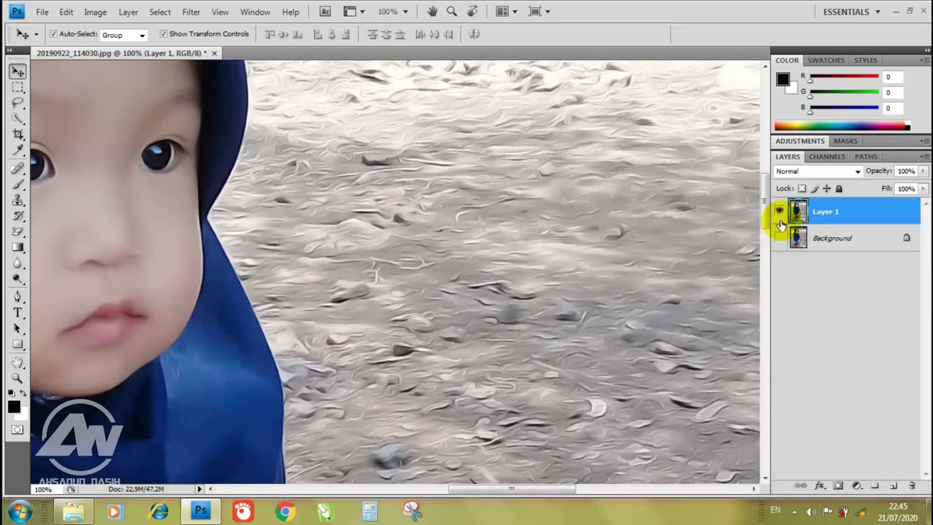
left_click(780, 210)
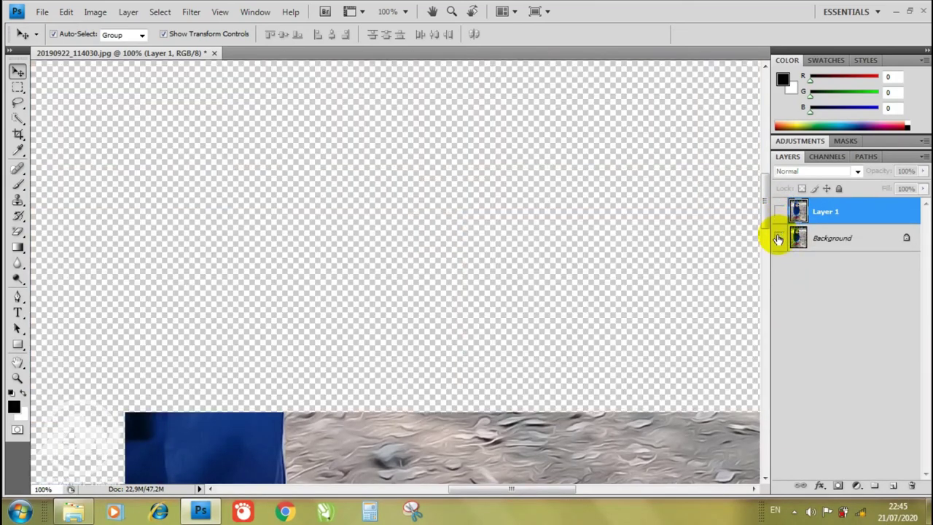
left_click(779, 238)
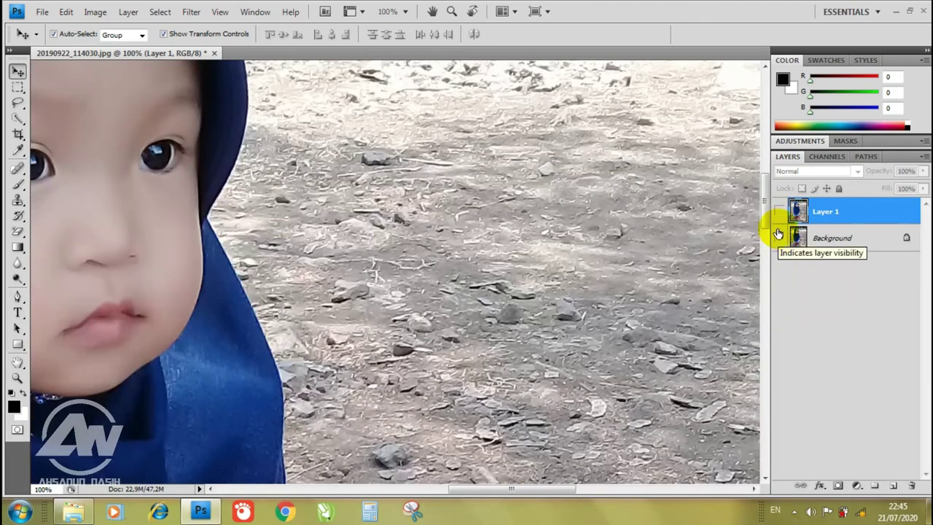
left_click(779, 213)
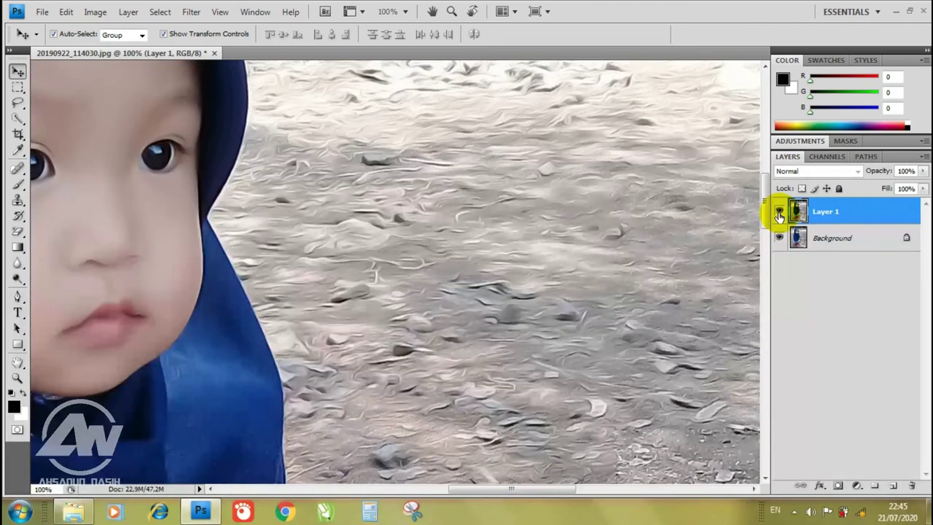
key("ctrl+0")
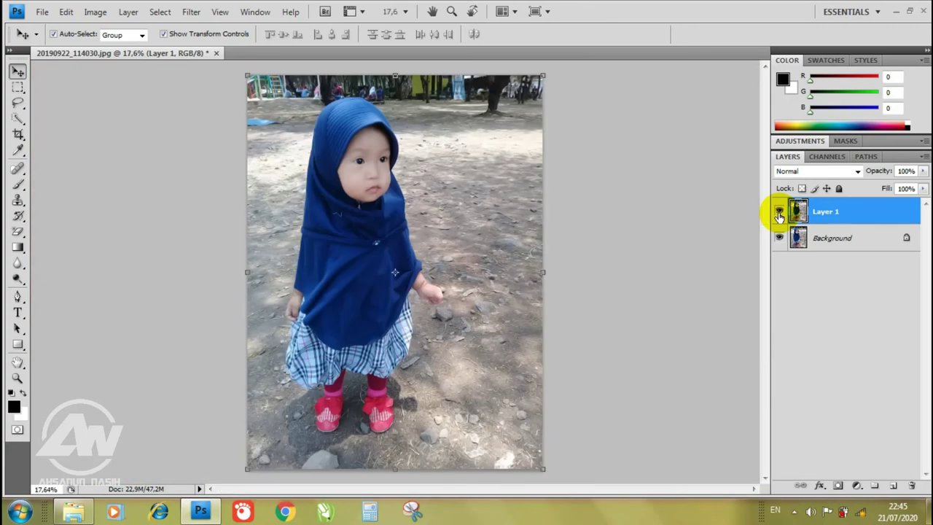
key("ctrl+plus")
key("ctrl+plus")
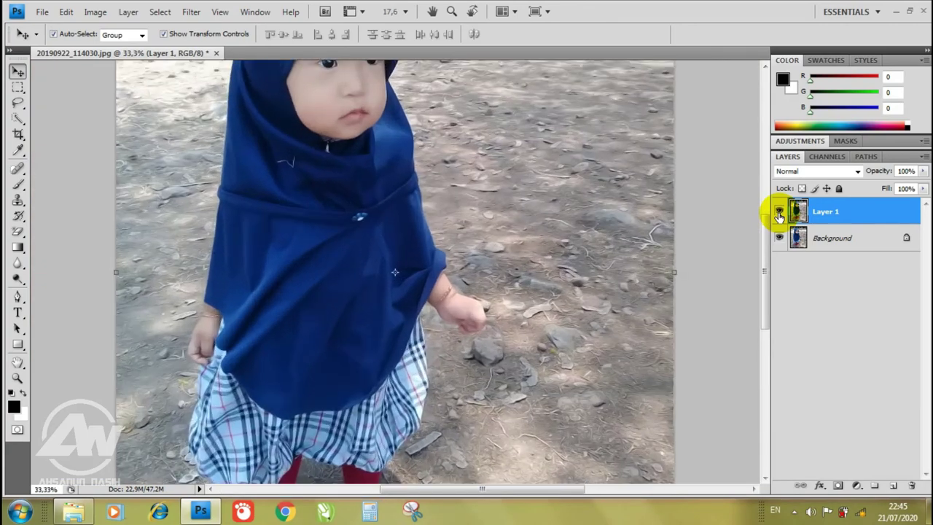
key("ctrl+plus")
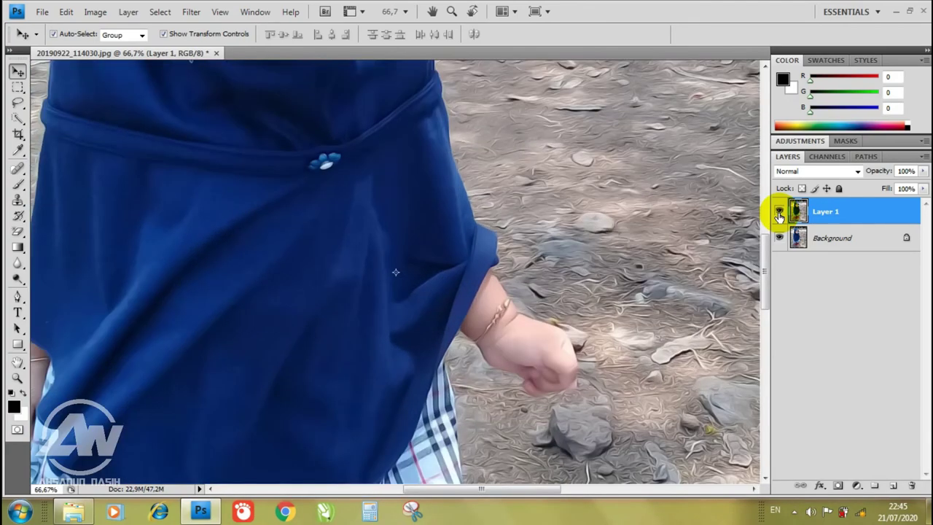
key("ctrl+plus")
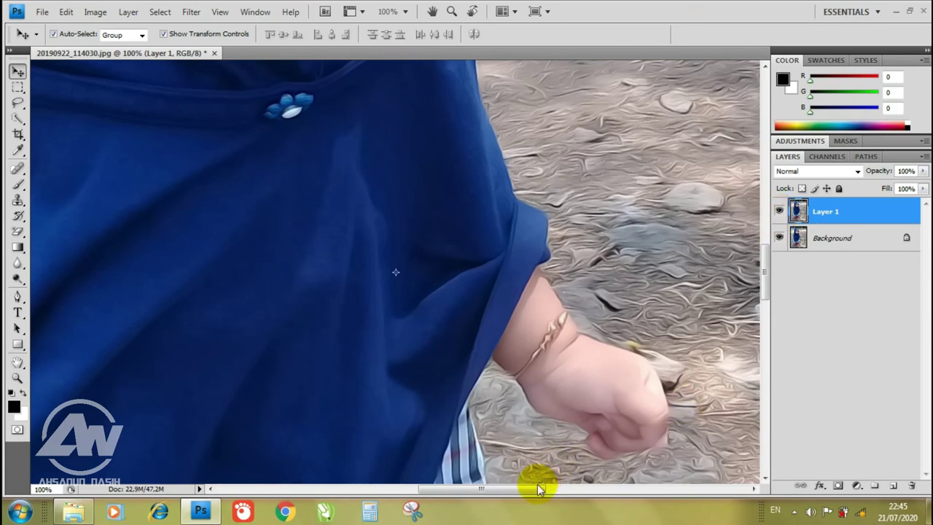
left_click_drag(535, 489, 587, 488)
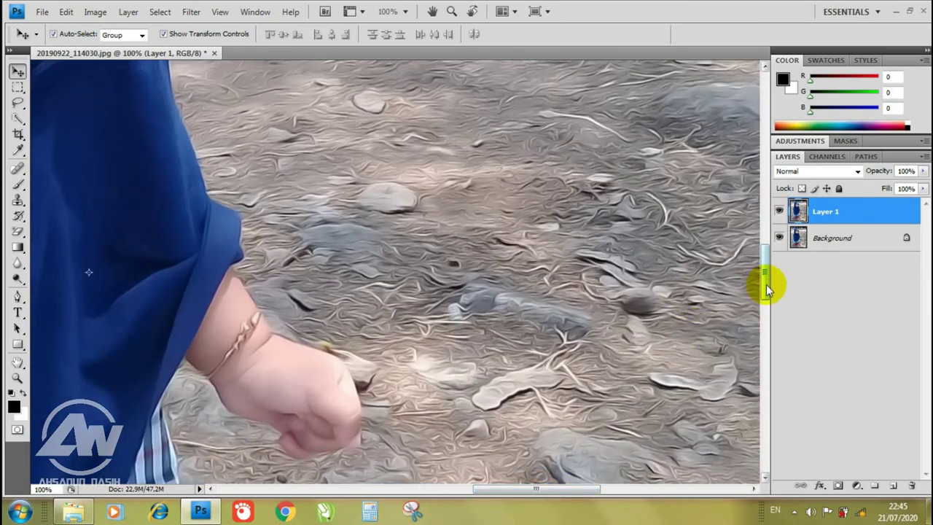
key("ctrl+0")
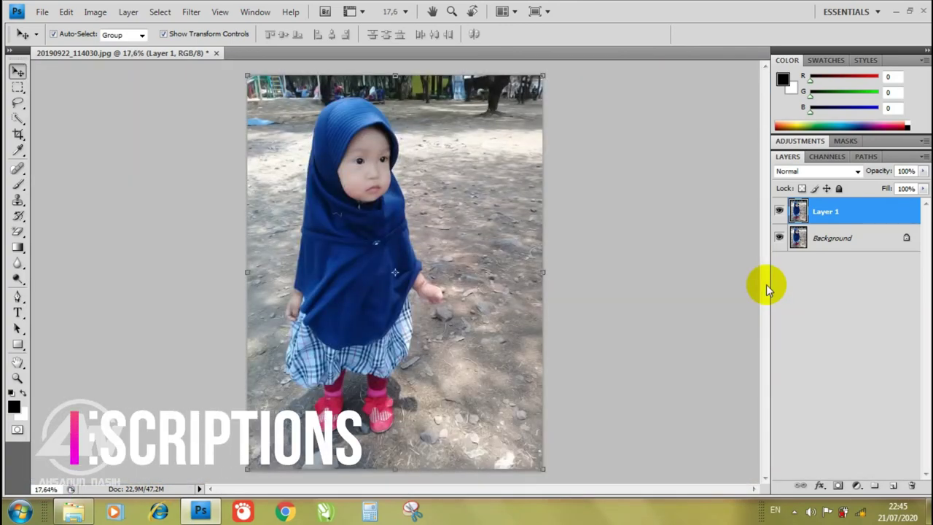
key("ctrl+minus")
key("ctrl+plus")
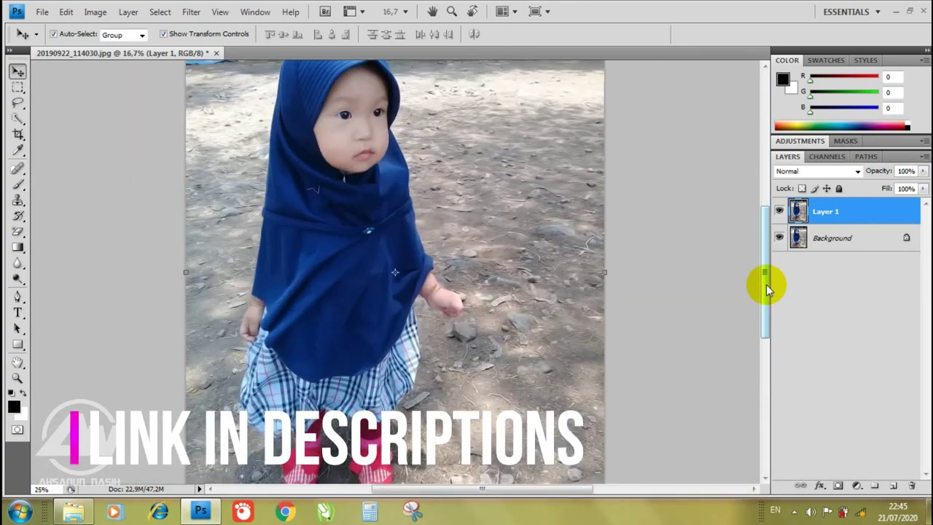
key("ctrl+plus")
key("ctrl+plus")
mouse_move(766, 288)
left_mouse_down()
mouse_move(762, 140)
mouse_move(766, 259)
left_mouse_up()
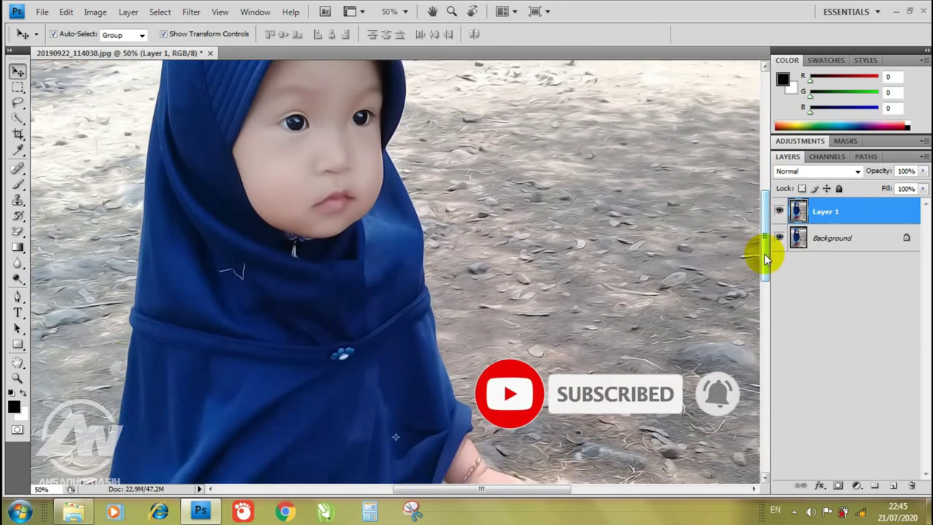
key("ctrl+0")
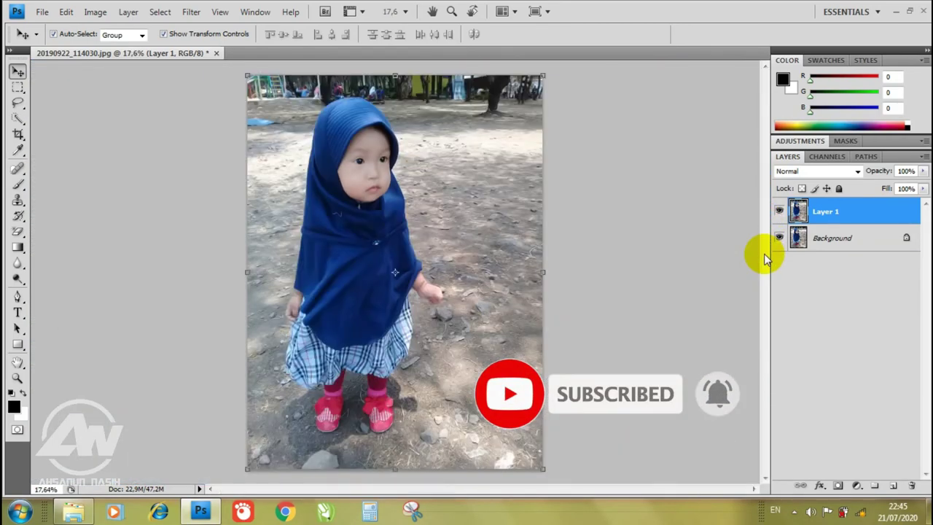
key("ctrl+plus")
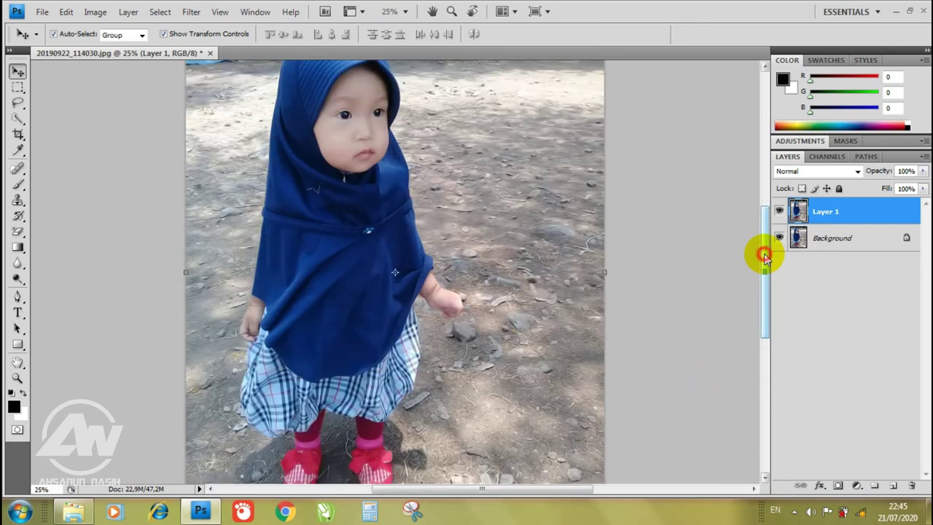
left_click_drag(765, 253, 761, 127)
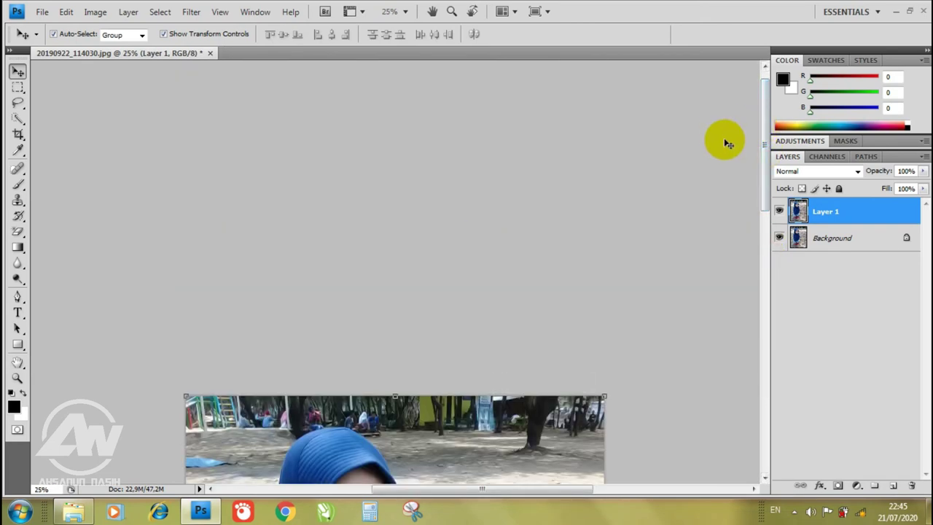
key("ctrl+0")
key("Tab")
key("Tab")
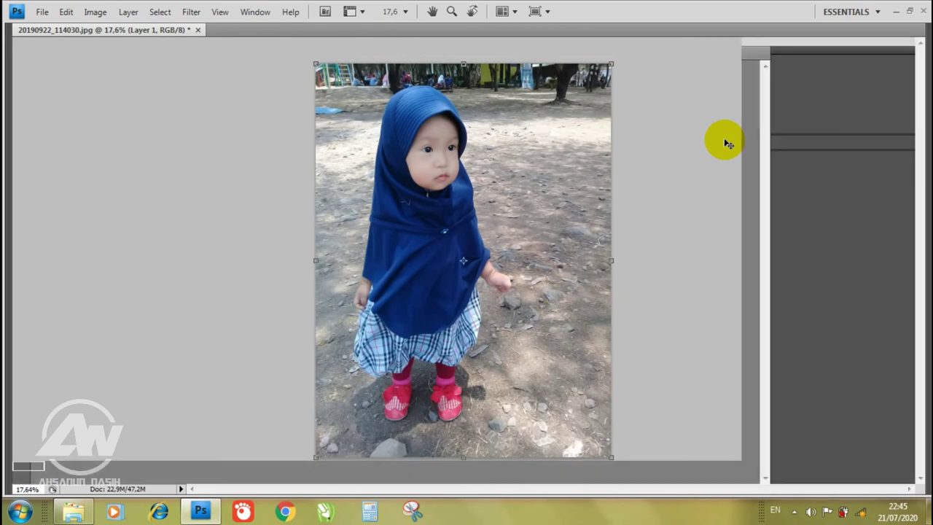